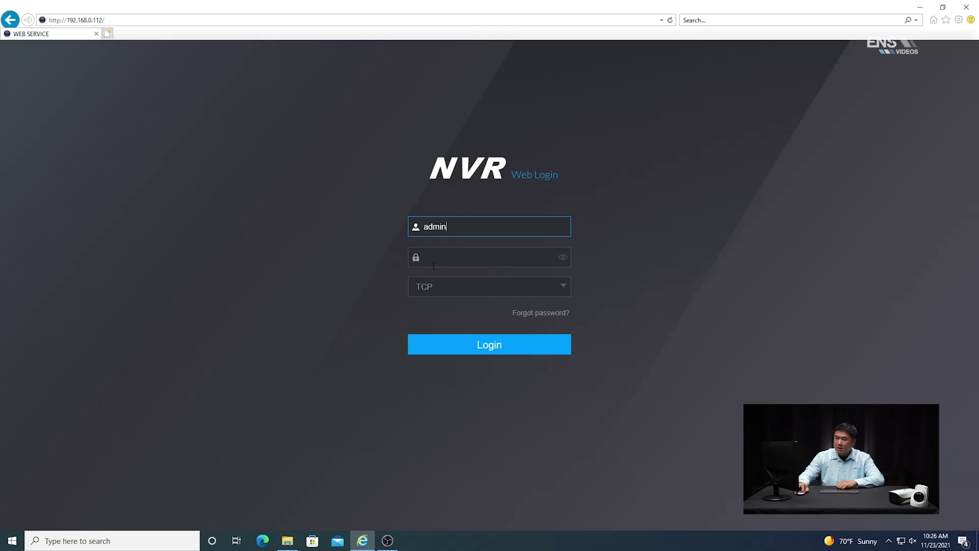
Log in to NVR Web Service with the account password.
left_click(439, 262)
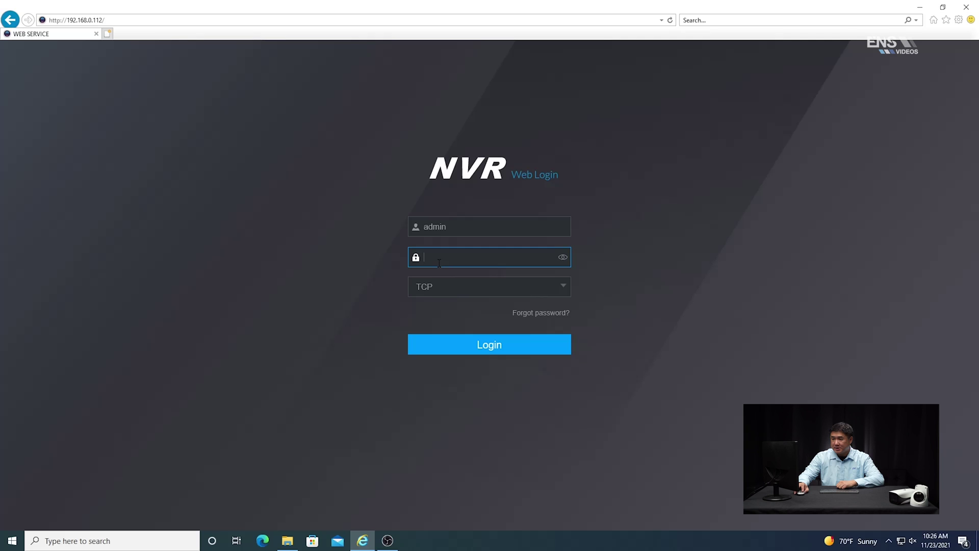
type("1234")
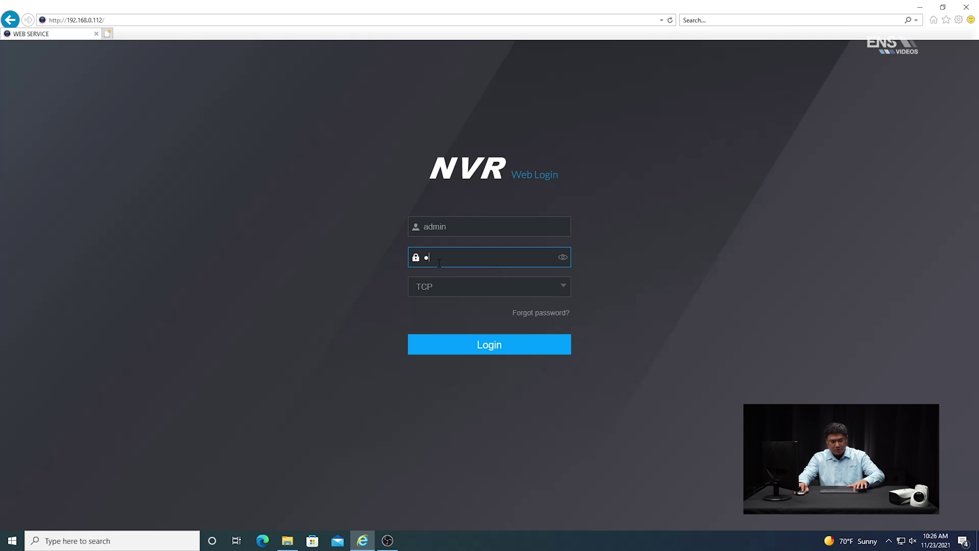
type("5678")
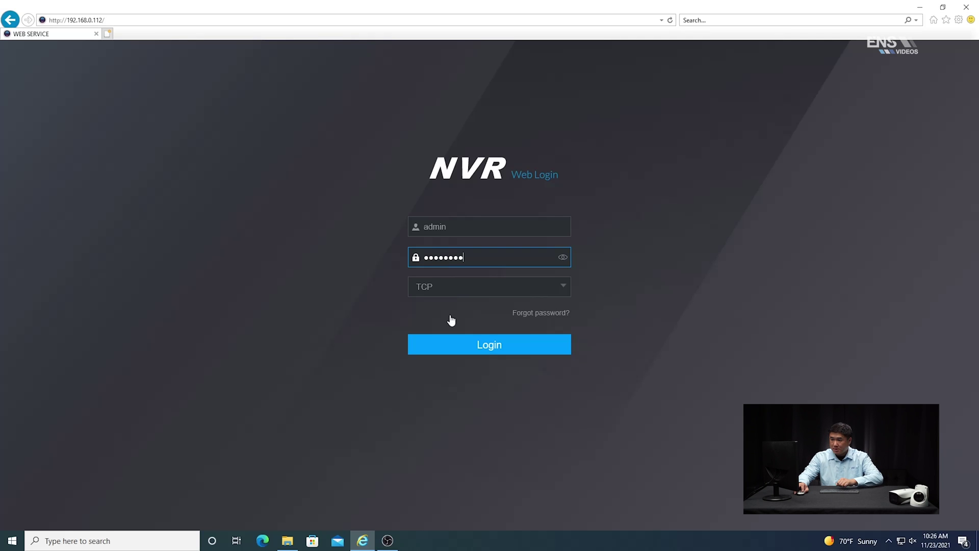
left_click(477, 347)
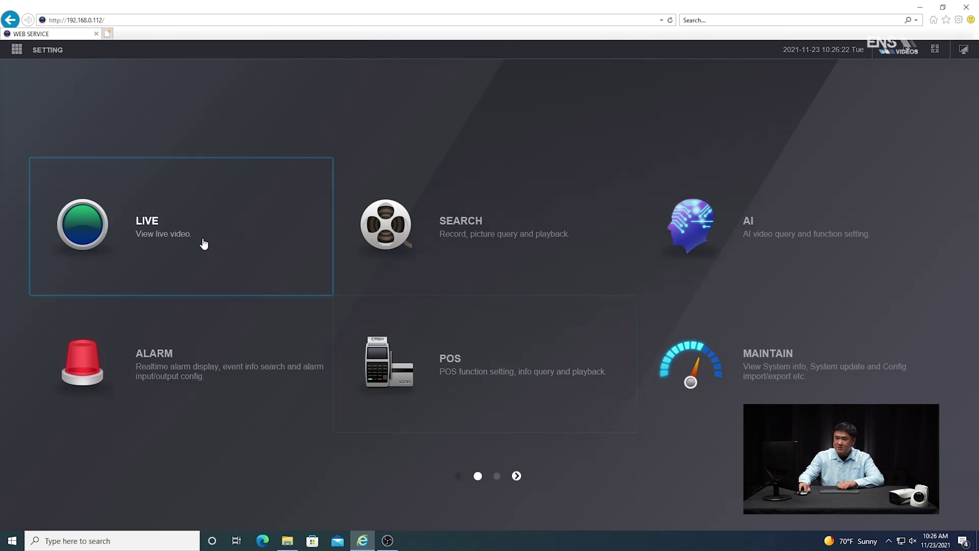
Play the D1 IPC camera live in a single-window layout, then close Live.
left_click(151, 233)
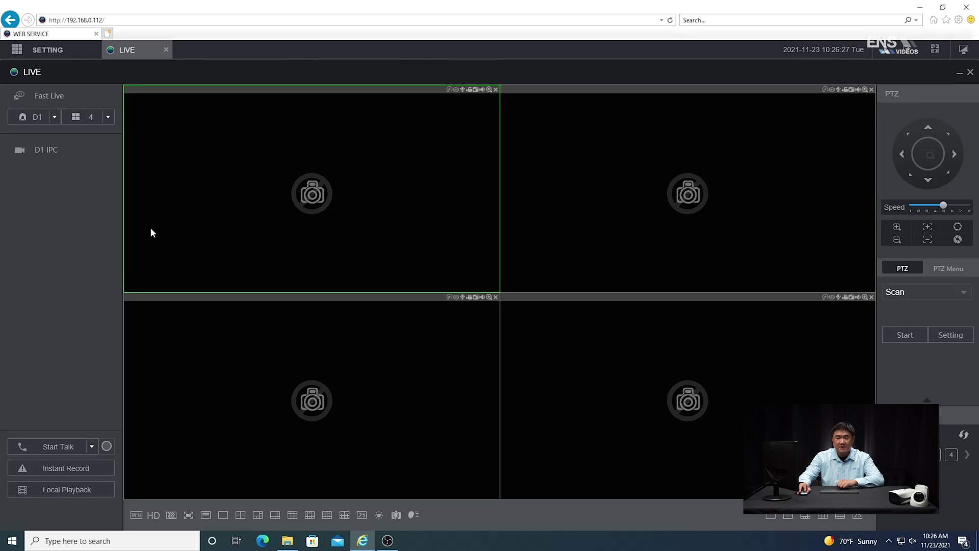
left_click(223, 514)
double_click(47, 153)
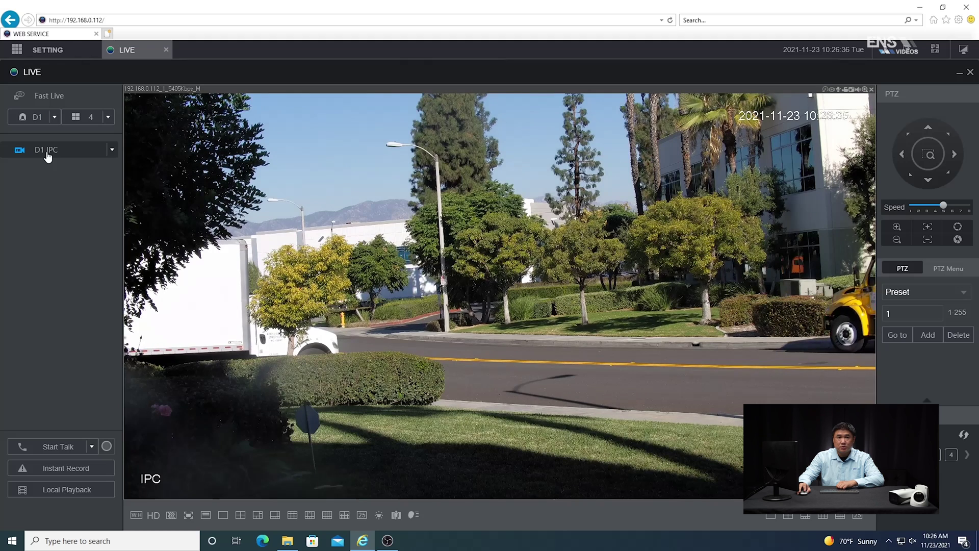
left_click(167, 49)
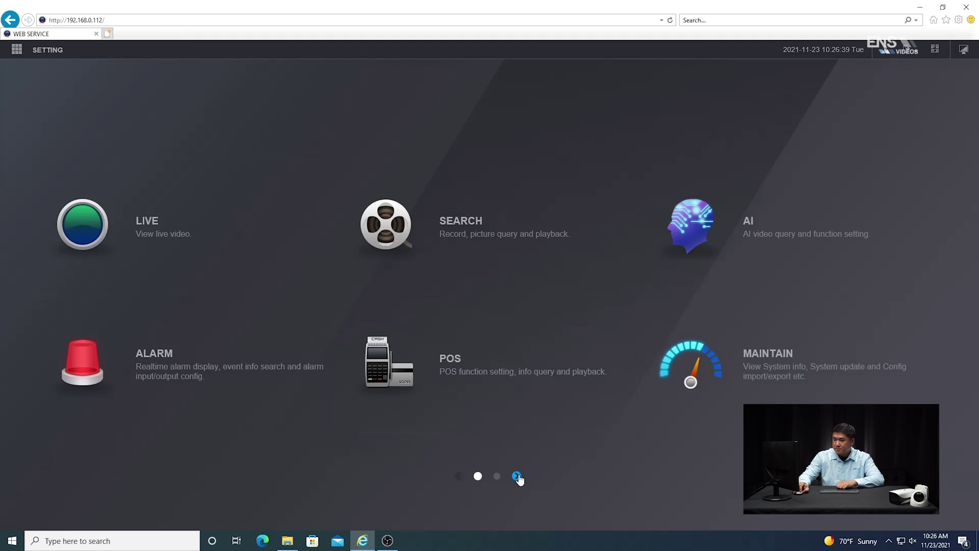
Enable AI Rule on the Display settings, apply it, and close Display.
left_click(517, 476)
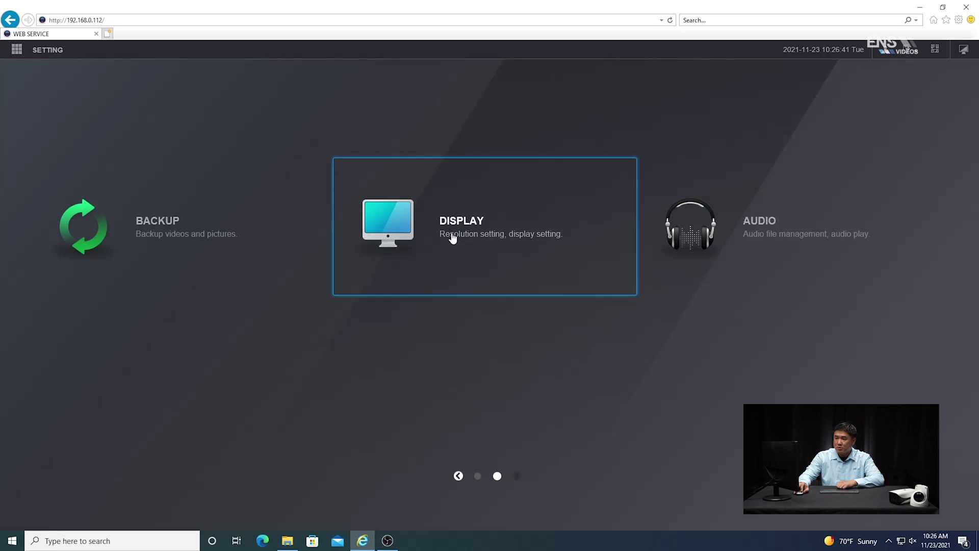
left_click(443, 228)
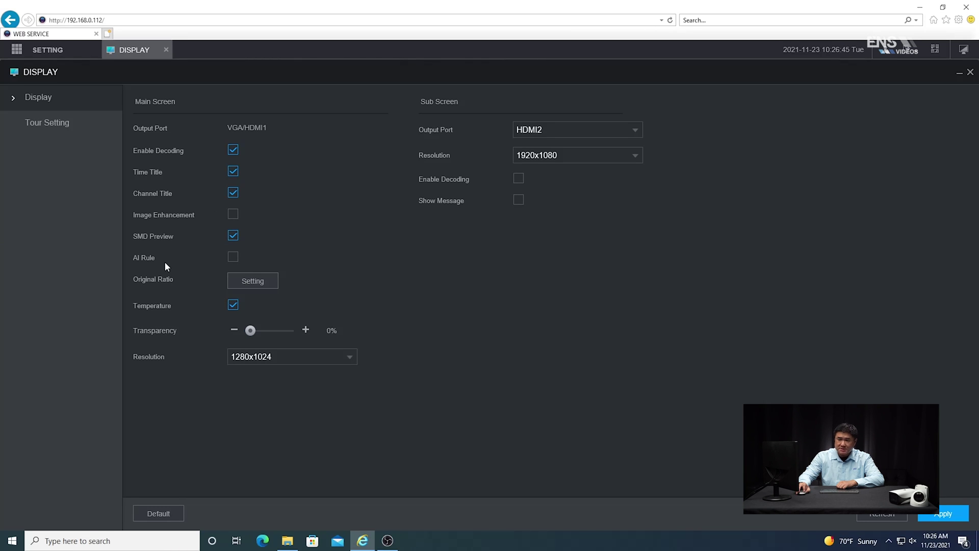
left_click(232, 256)
left_click(953, 517)
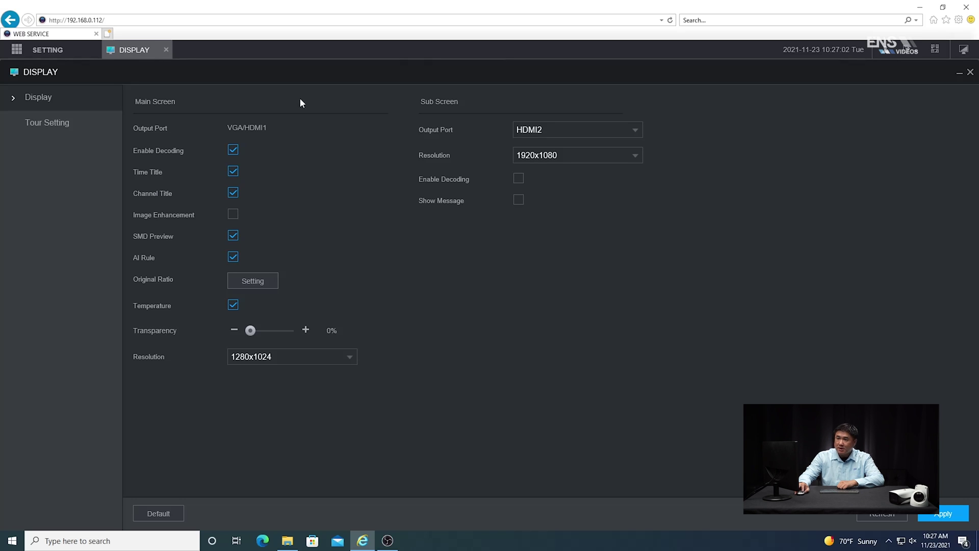
left_click(166, 49)
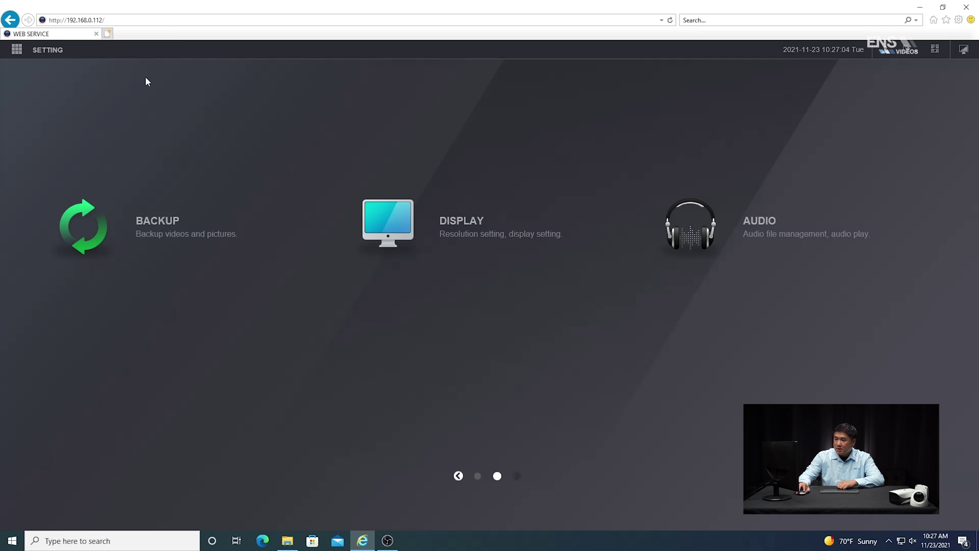
Set IVS as channel 1's Smart Plan under AI Parameters and apply it.
left_click(458, 475)
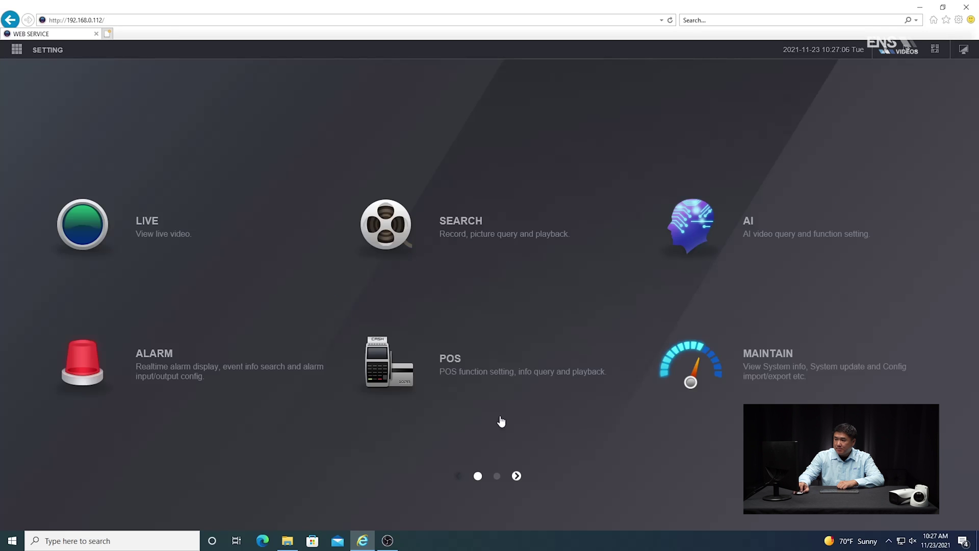
left_click(755, 238)
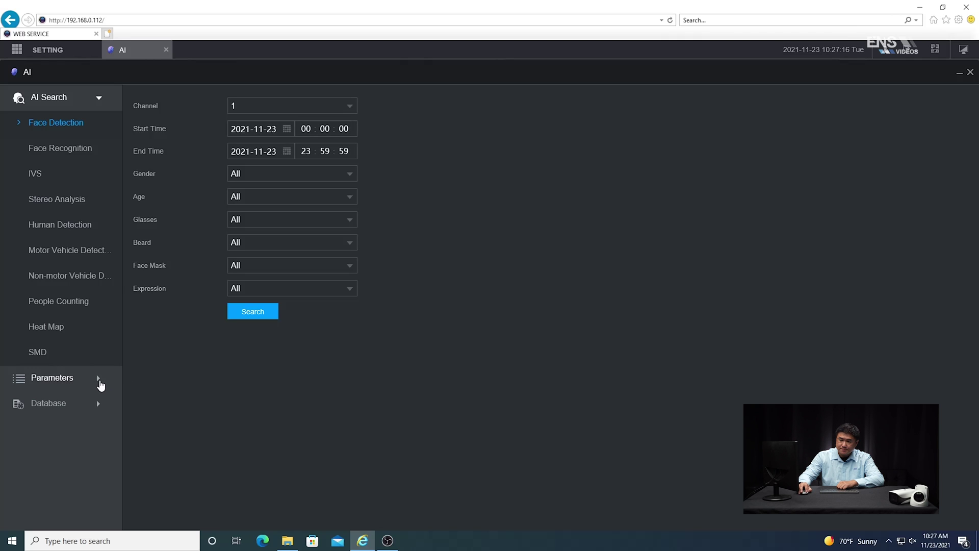
left_click(97, 378)
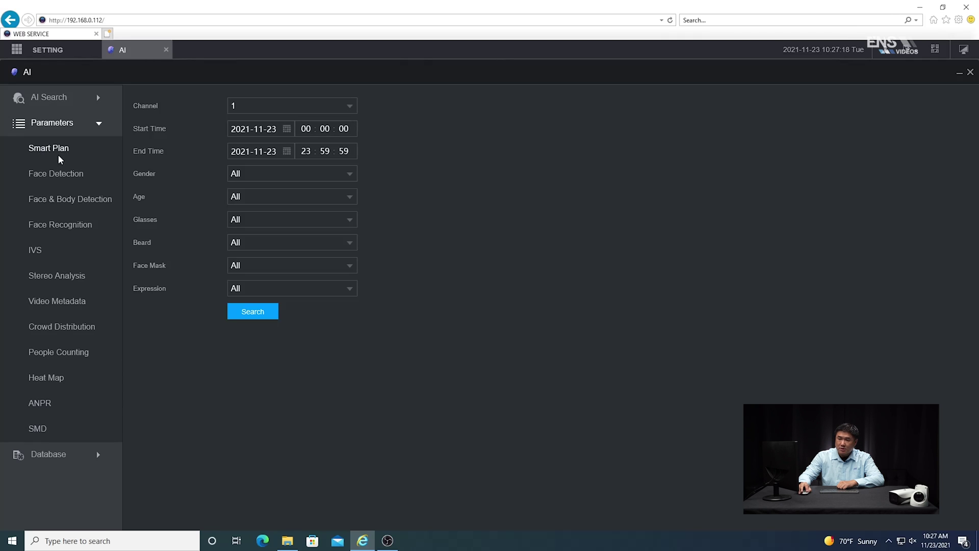
left_click(58, 151)
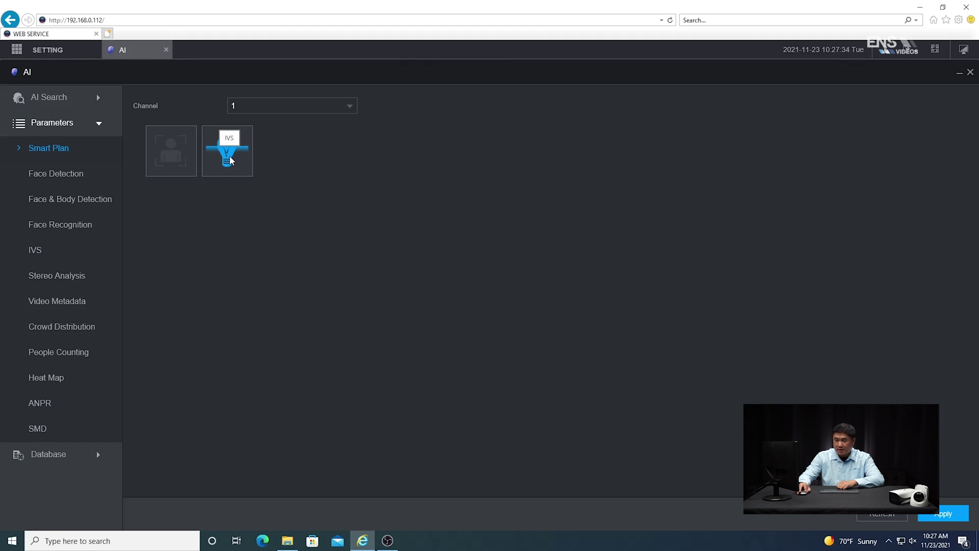
left_click(940, 515)
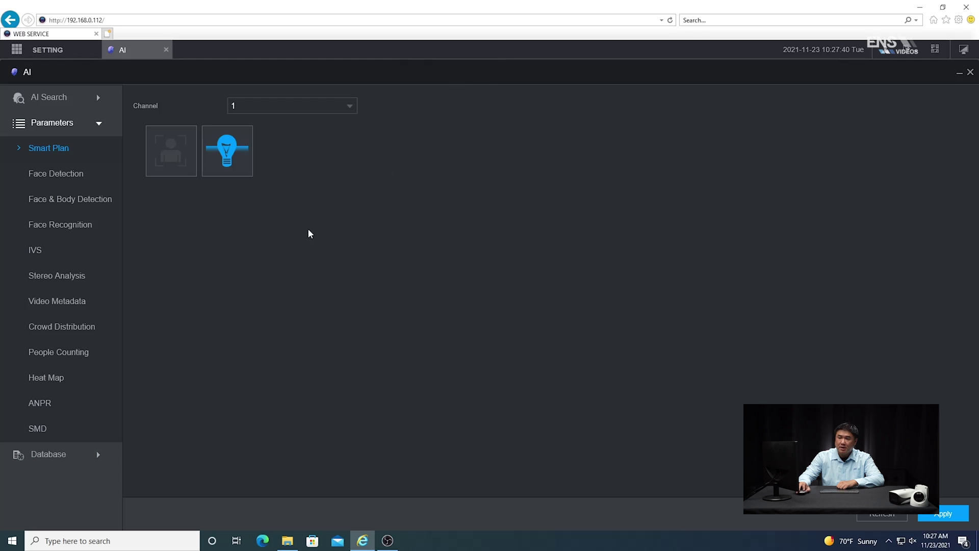
left_click(35, 250)
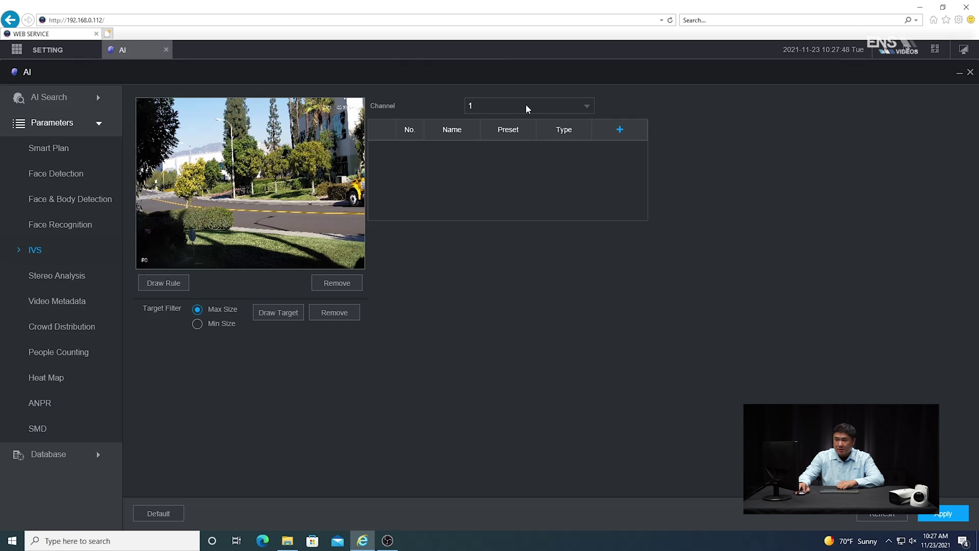
Add a new IVS rule on channel 1.
left_click(528, 109)
left_click(507, 122)
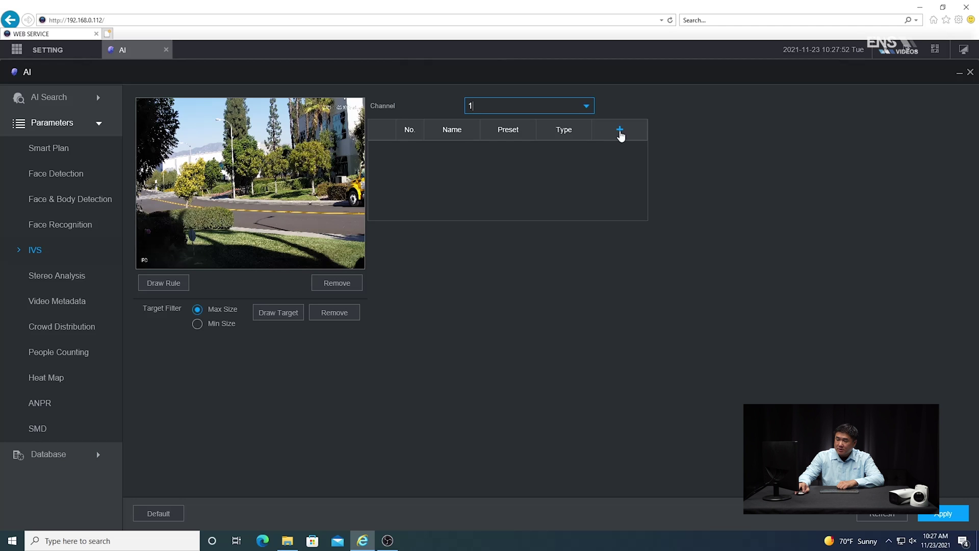
left_click(620, 130)
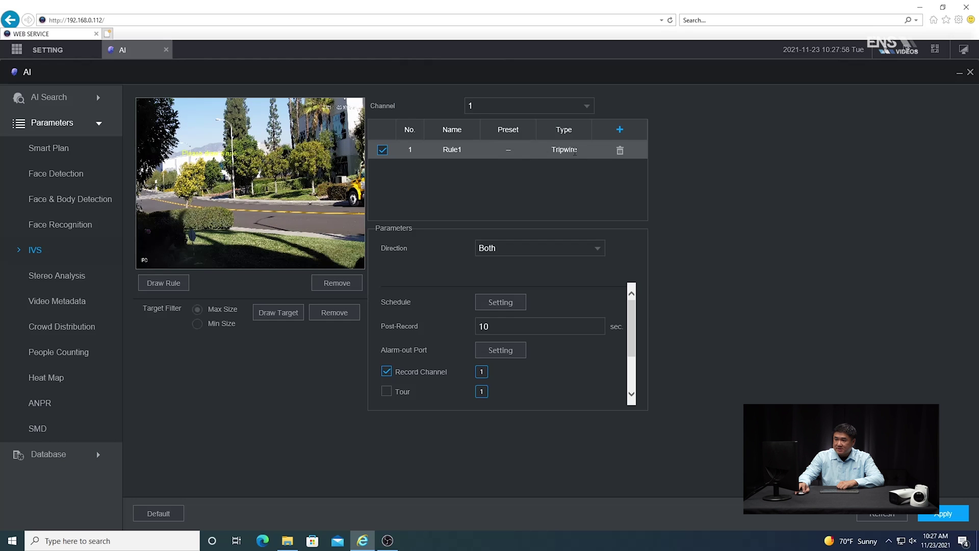
Make Rule1 an Intrusion rule detecting Appear and Cross, direction Both.
left_click(574, 151)
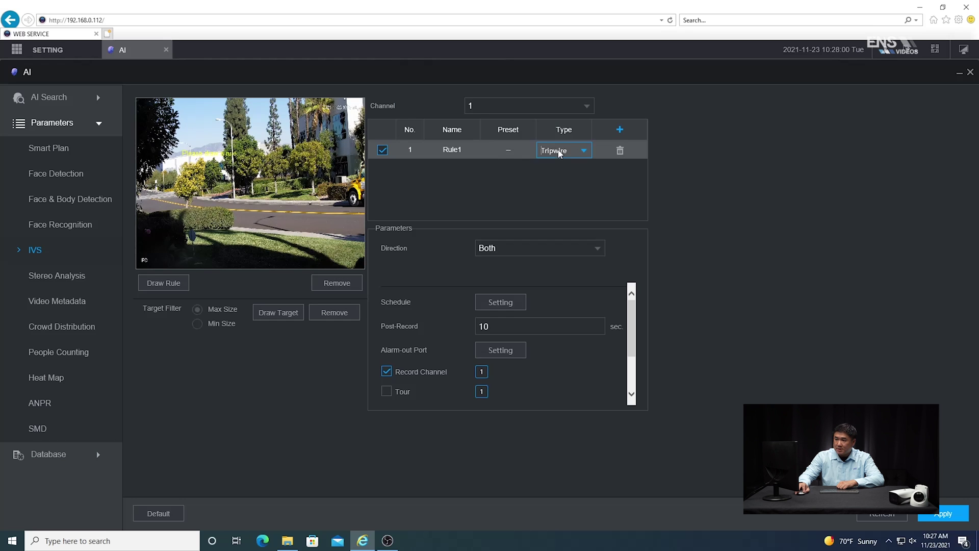
left_click(584, 151)
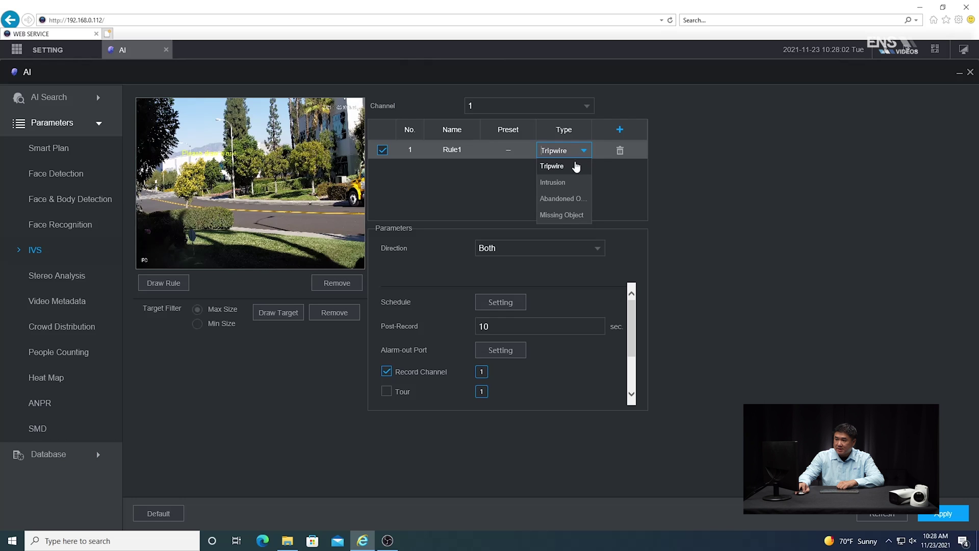
left_click(554, 182)
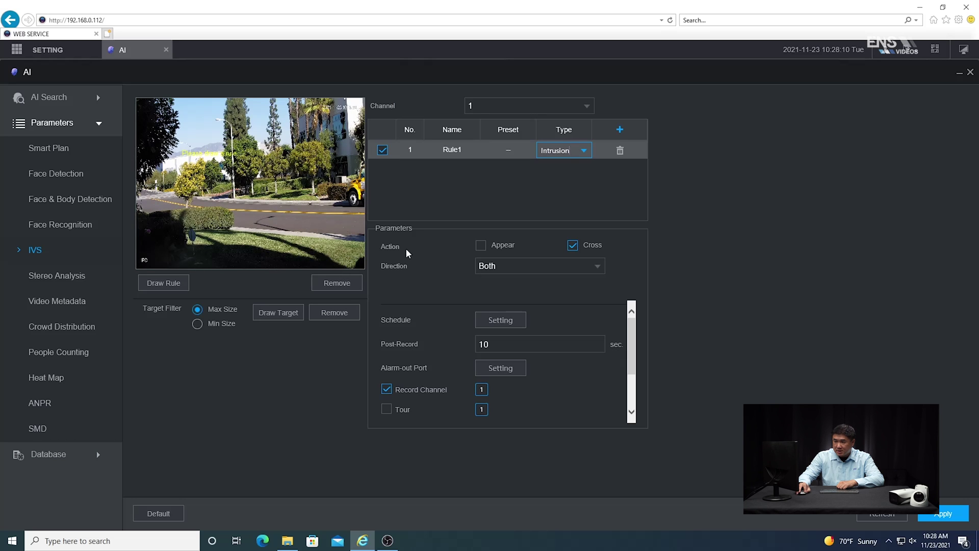
left_click(481, 247)
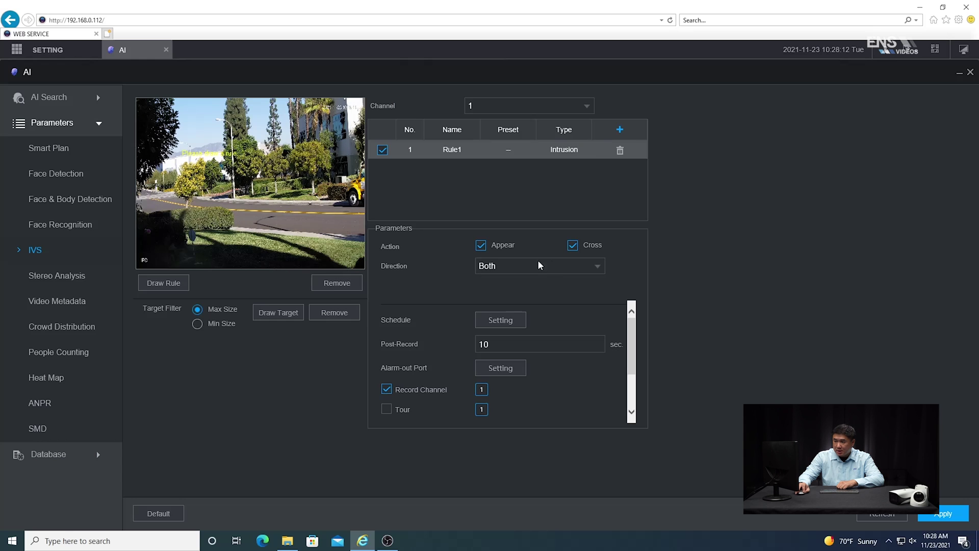
left_click(549, 269)
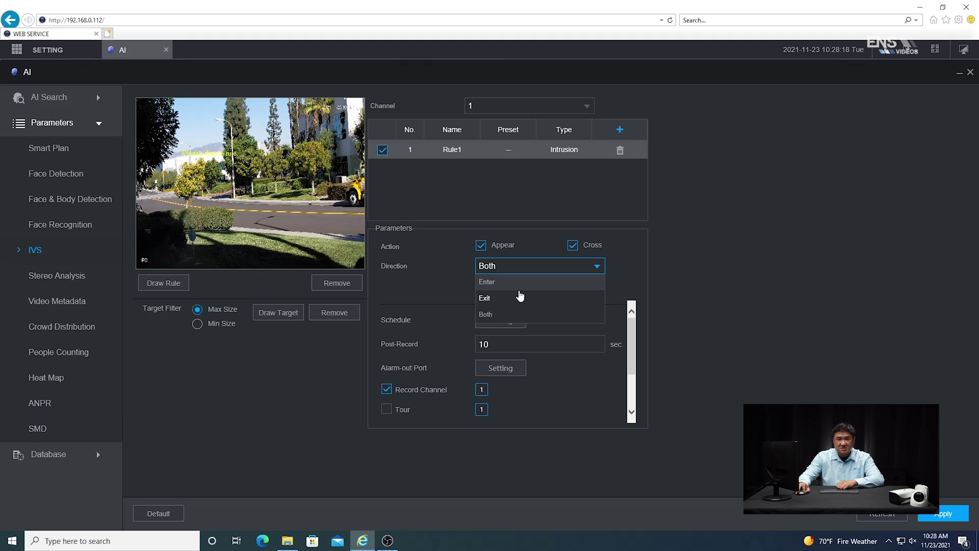
left_click(519, 314)
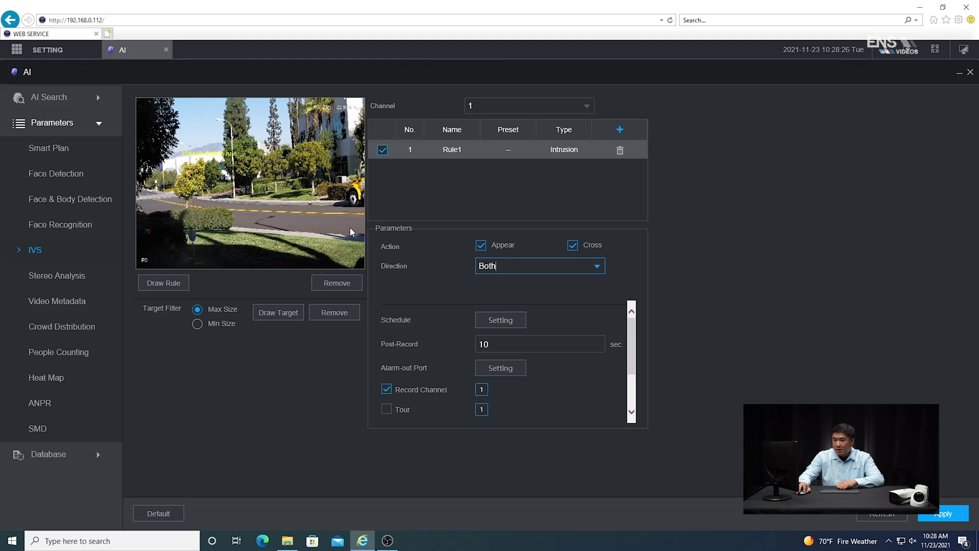
left_click(512, 325)
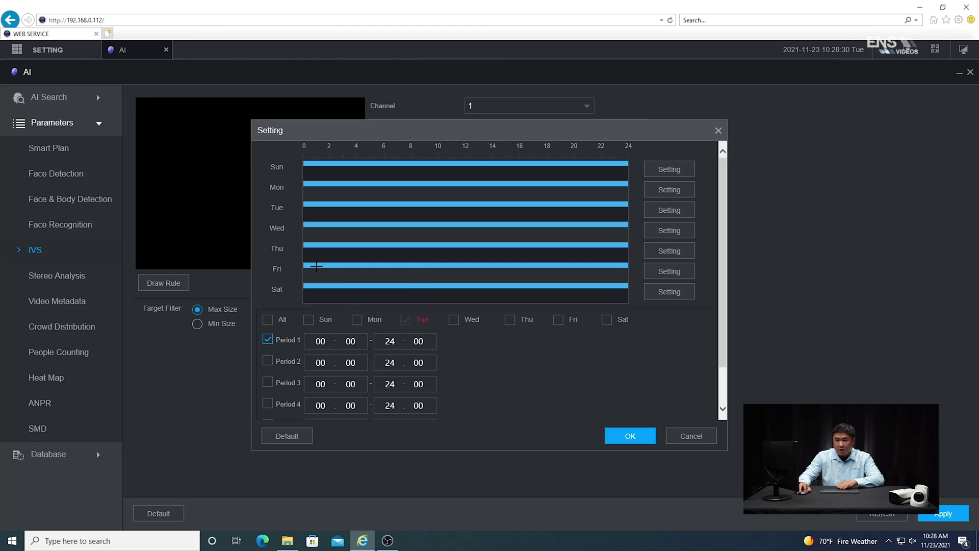
Apply Period 1 00:00–24:00 to all days and confirm the schedule.
left_click(268, 320)
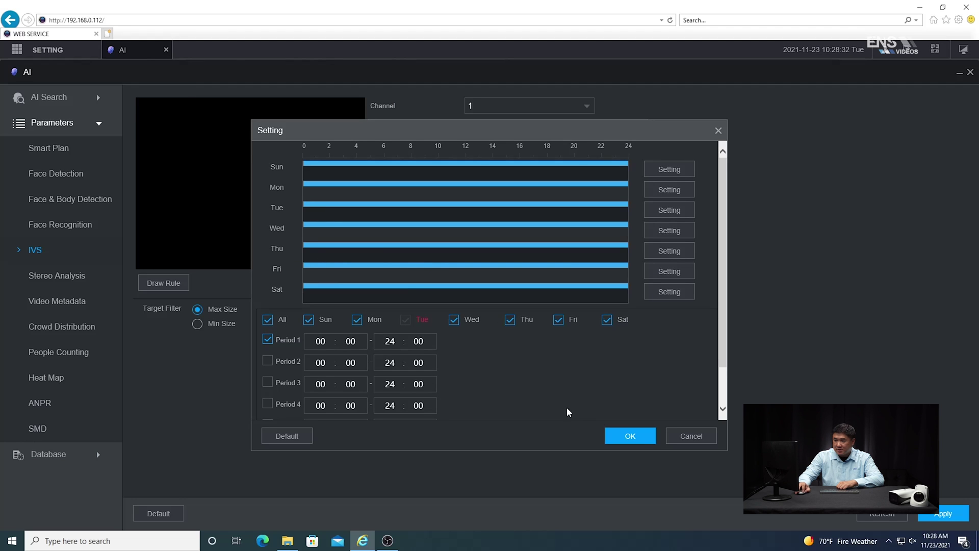
left_click(644, 439)
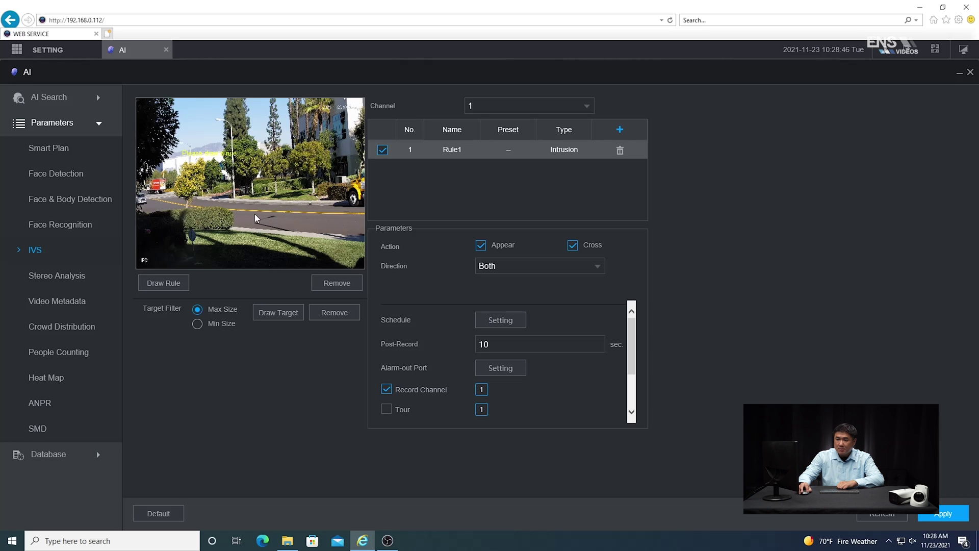
Draw Rule1's four-corner intrusion area across the road on channel 1's video.
left_click(240, 210)
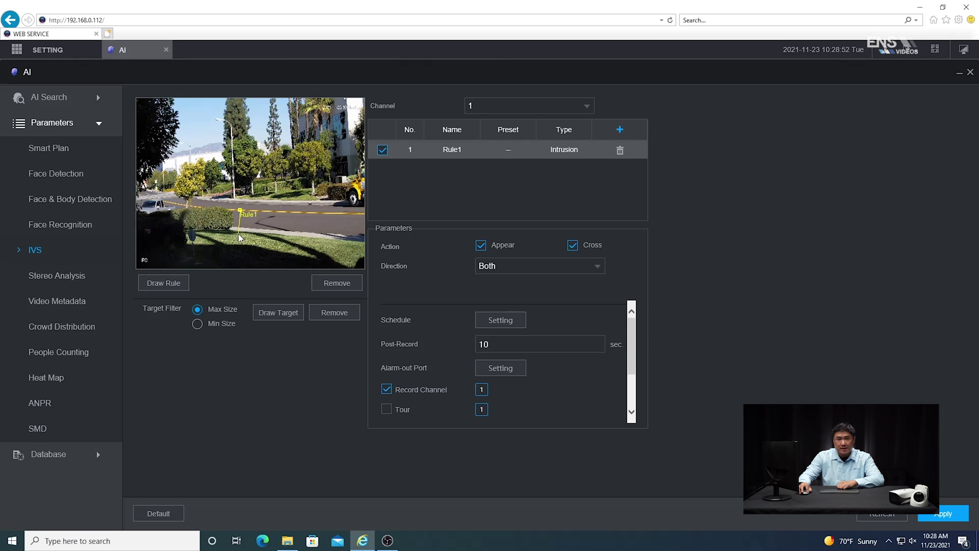
left_click(239, 235)
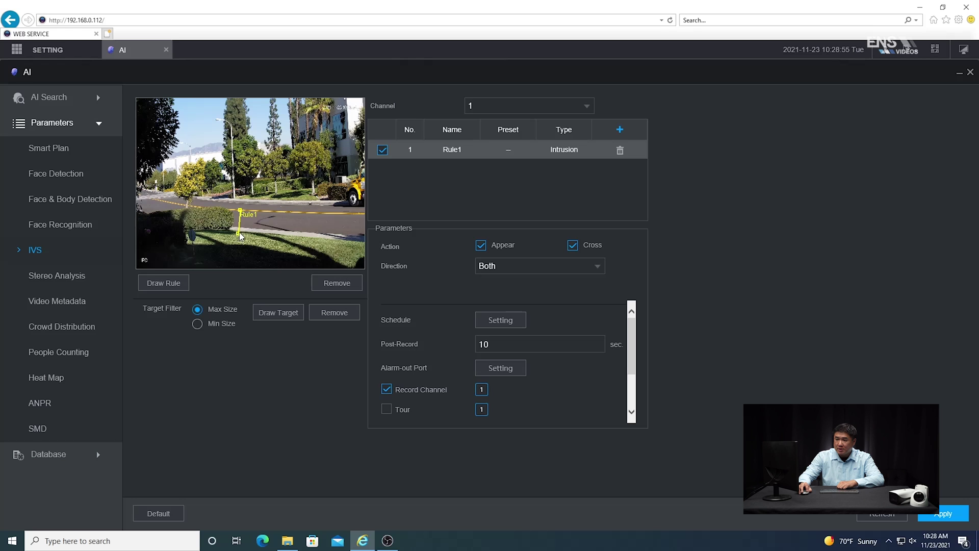
left_click(354, 241)
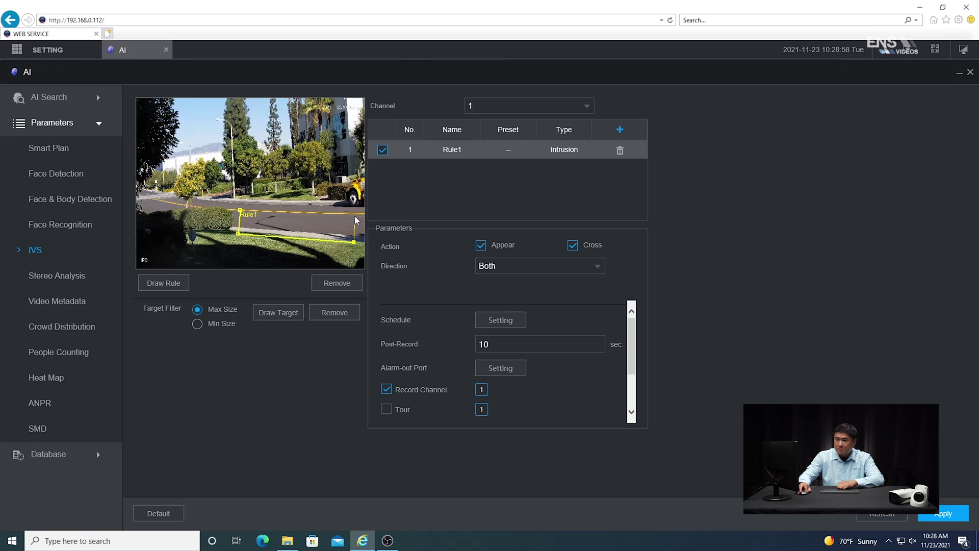
left_click(354, 216)
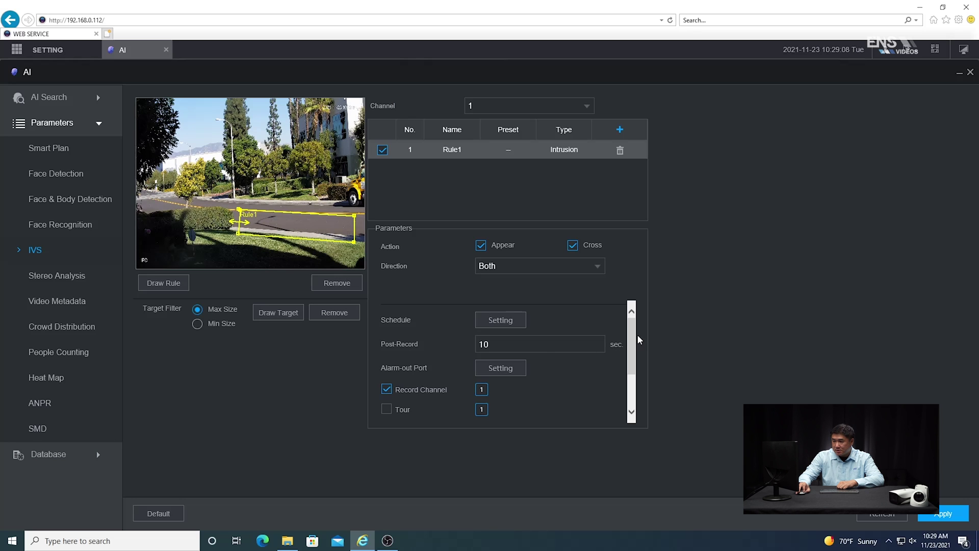
Apply the intrusion rule settings and close the AI page.
scroll(636, 341, "down", 3)
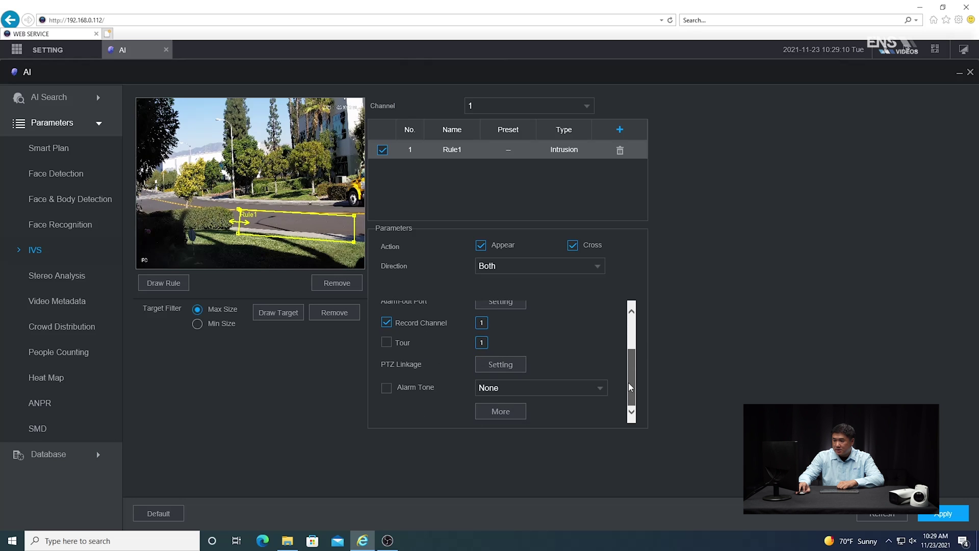
left_click(946, 516)
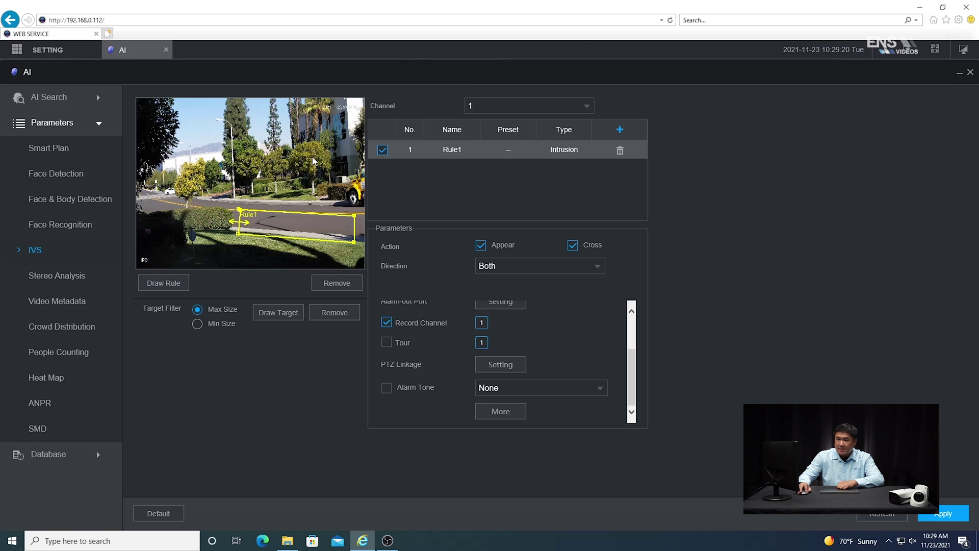
left_click(166, 50)
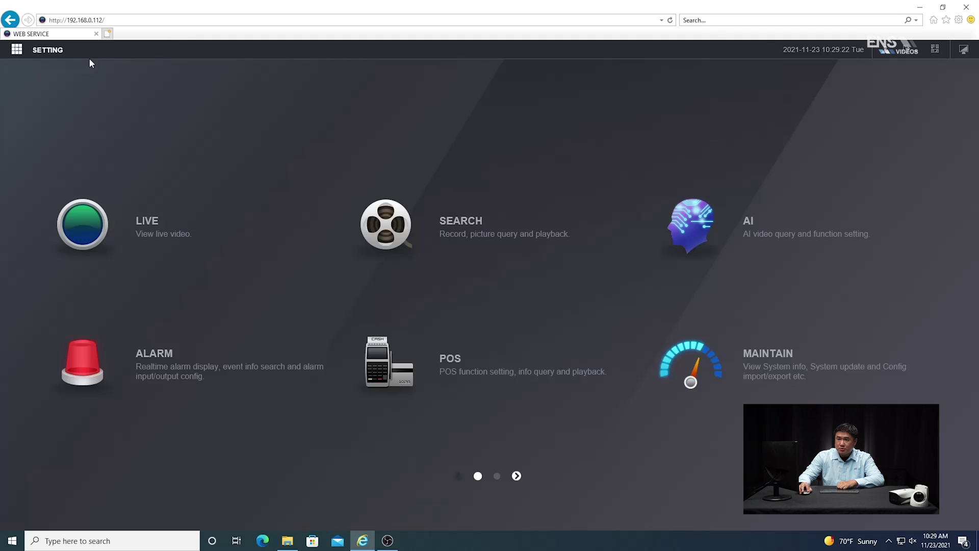
Open channel 1's Storage recording schedule and edit Sunday's periods.
left_click(36, 53)
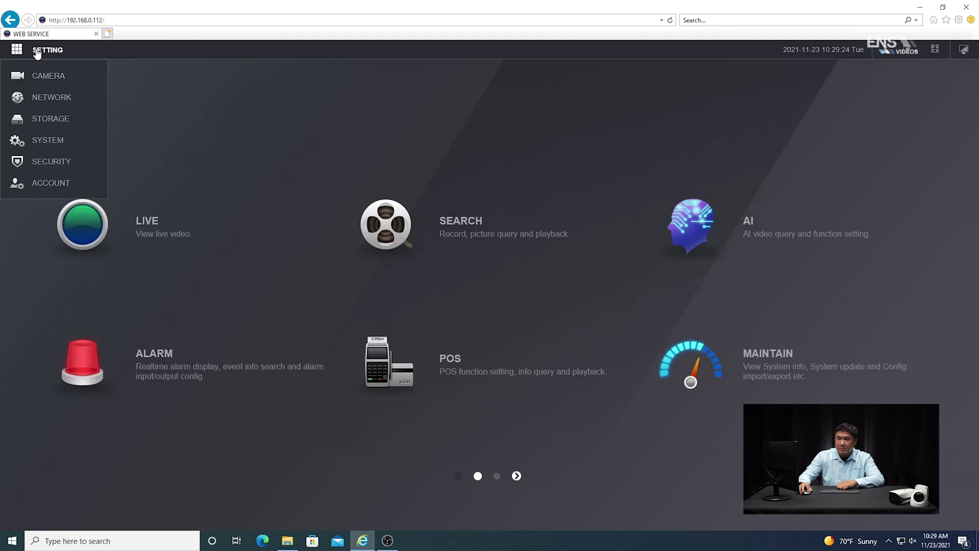
left_click(41, 112)
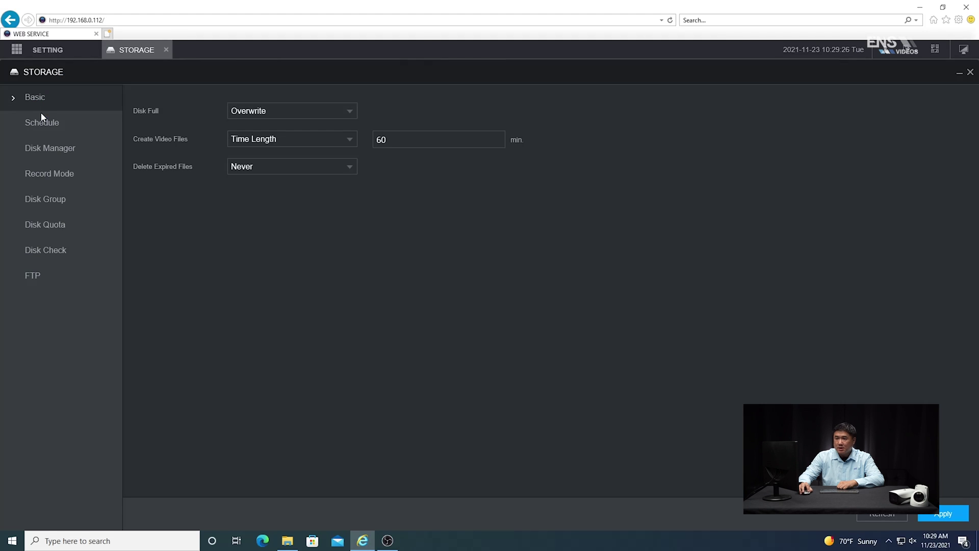
left_click(37, 124)
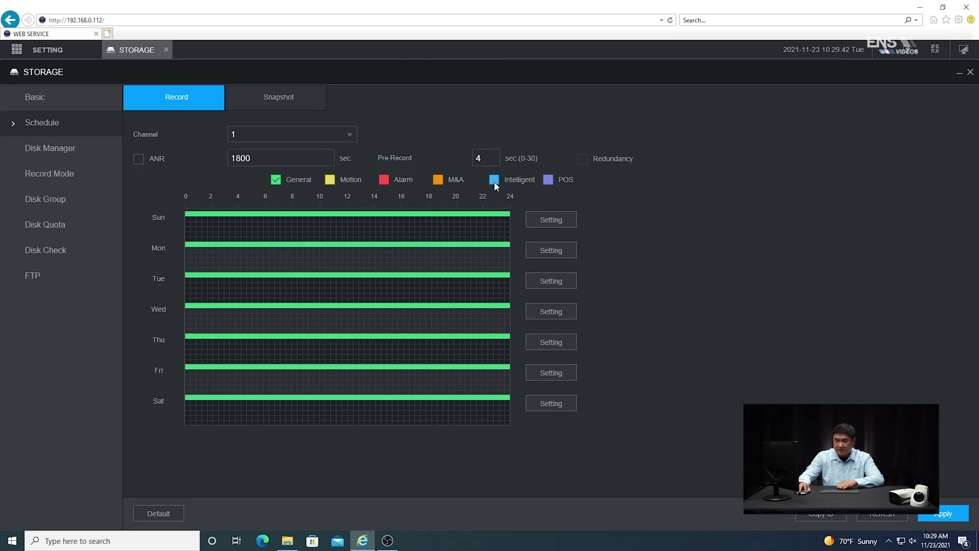
left_click(555, 224)
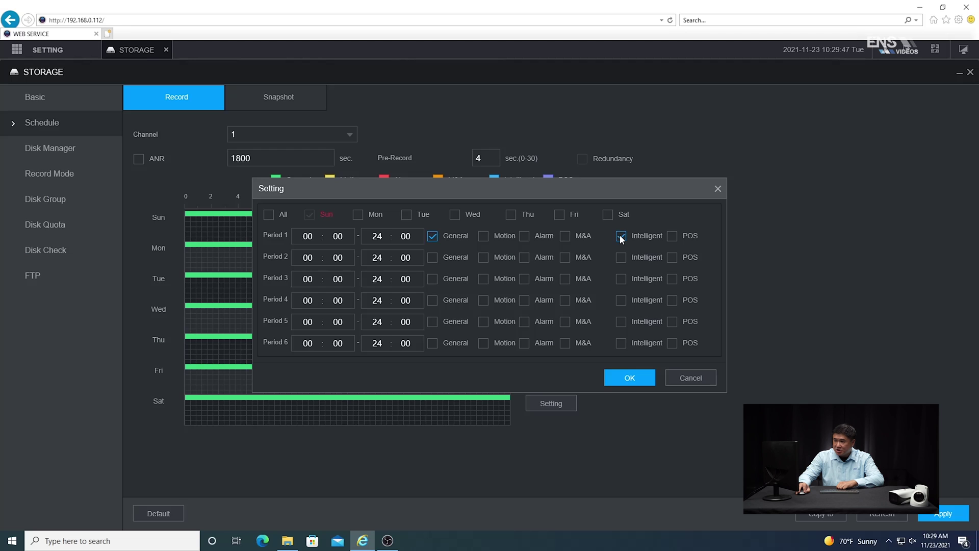
Apply General plus Intelligent 00:00–24:00 recording to all days and save the schedule.
left_click(268, 214)
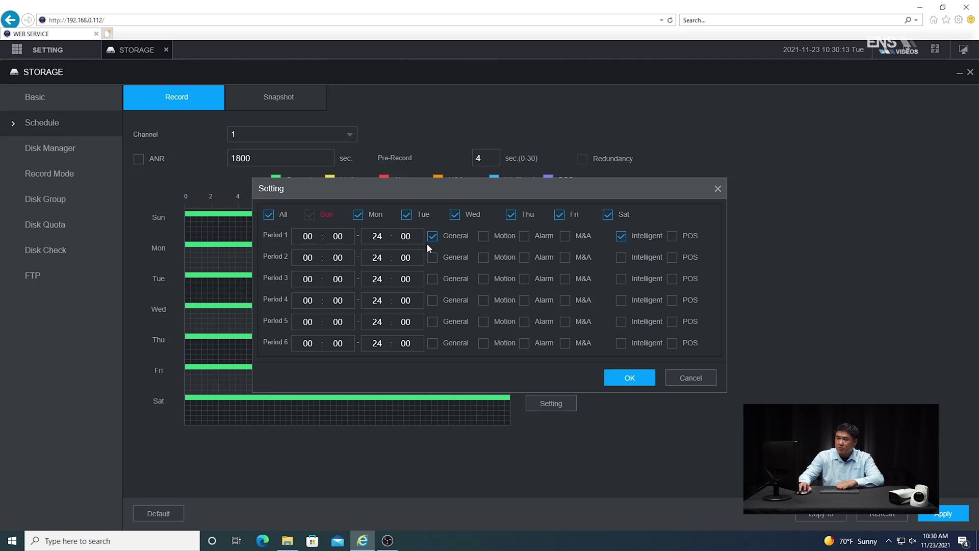
left_click(629, 378)
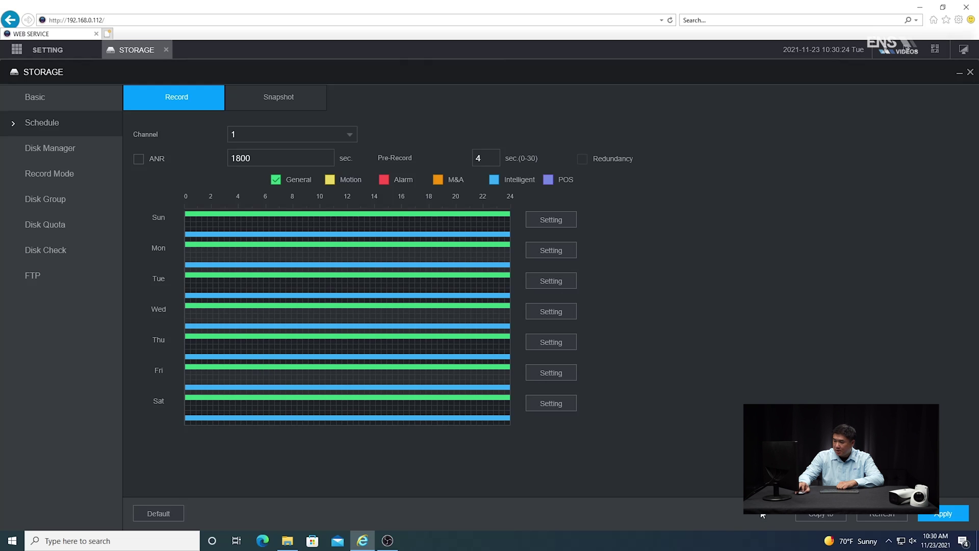
left_click(944, 518)
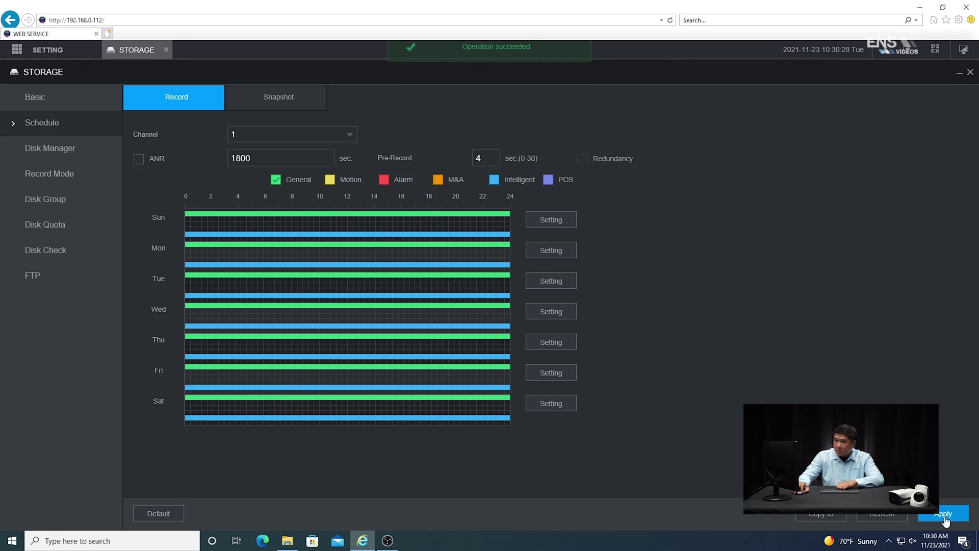
Close Storage, play D1 IPC live in single-window view, then close Live.
left_click(166, 50)
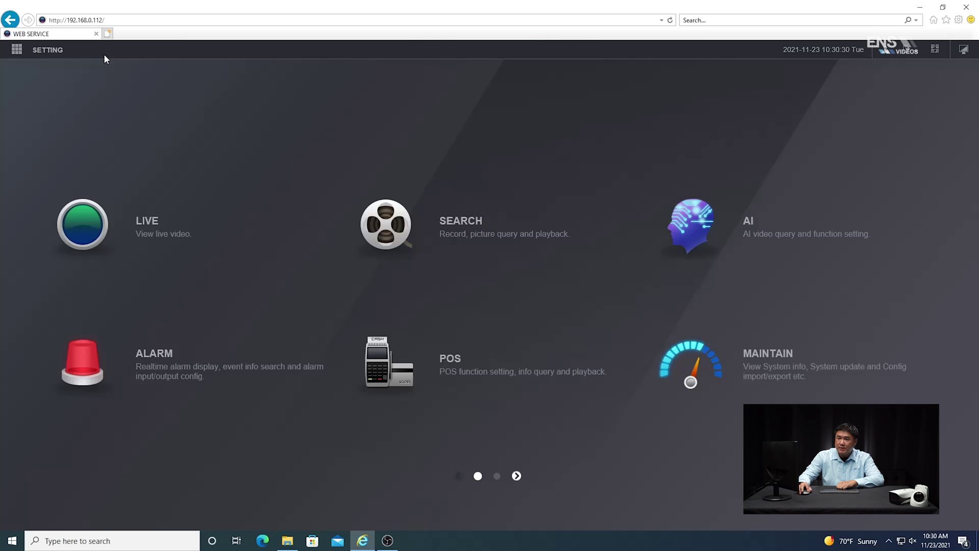
left_click(80, 224)
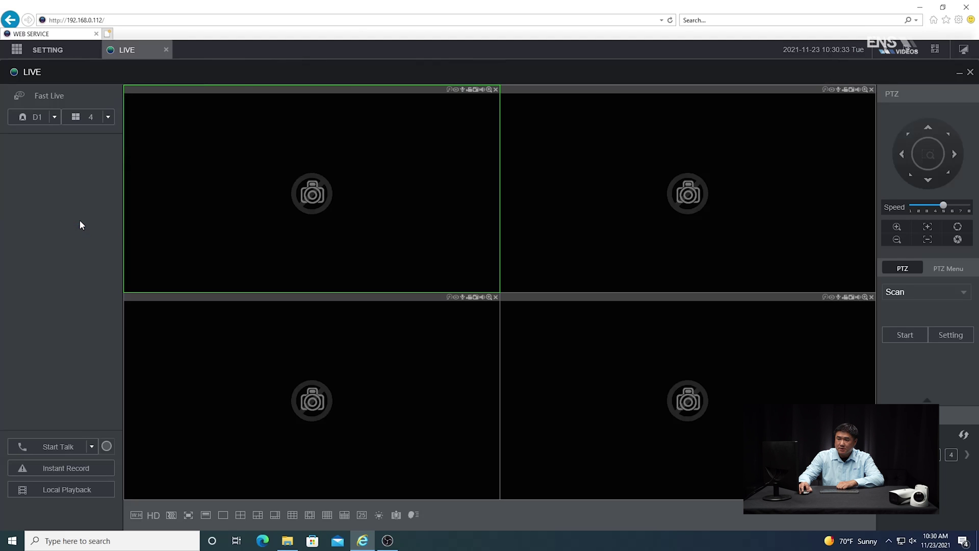
left_click(224, 515)
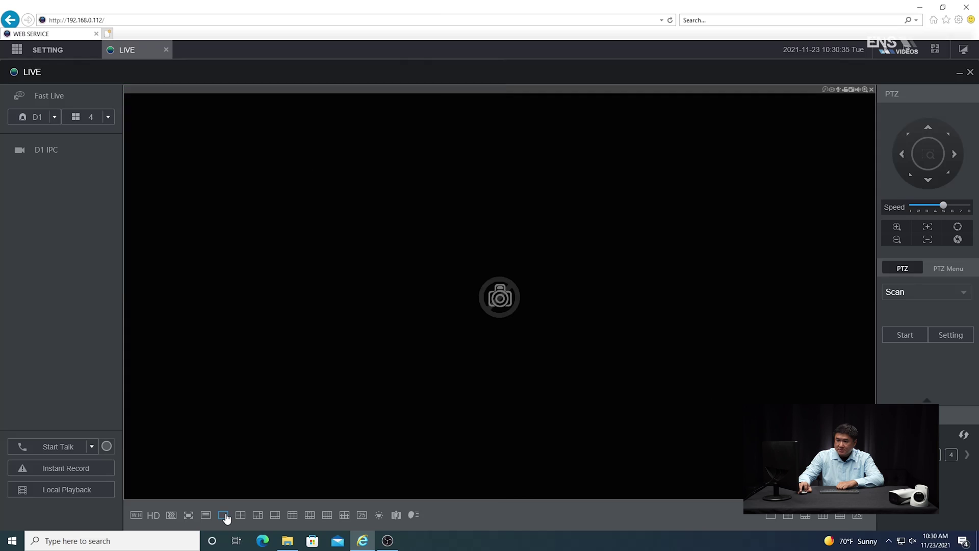
left_click(20, 152)
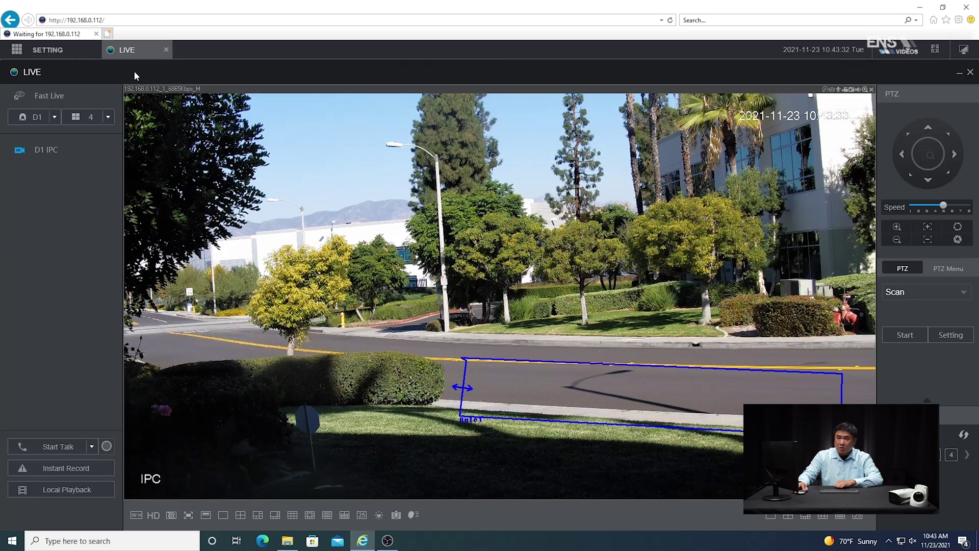
left_click(165, 49)
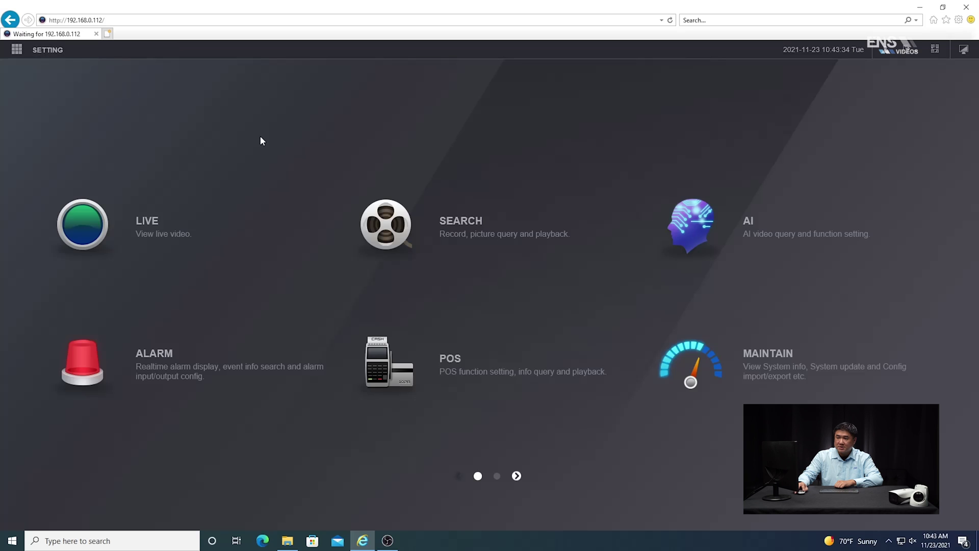
Search channel 1's IVS events with Event Type set to Intrusion.
left_click(748, 224)
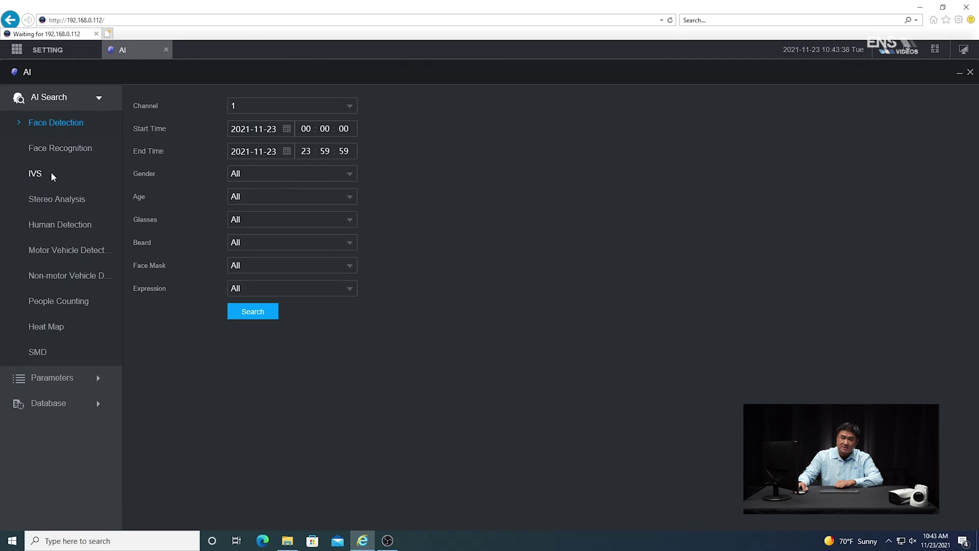
left_click(36, 174)
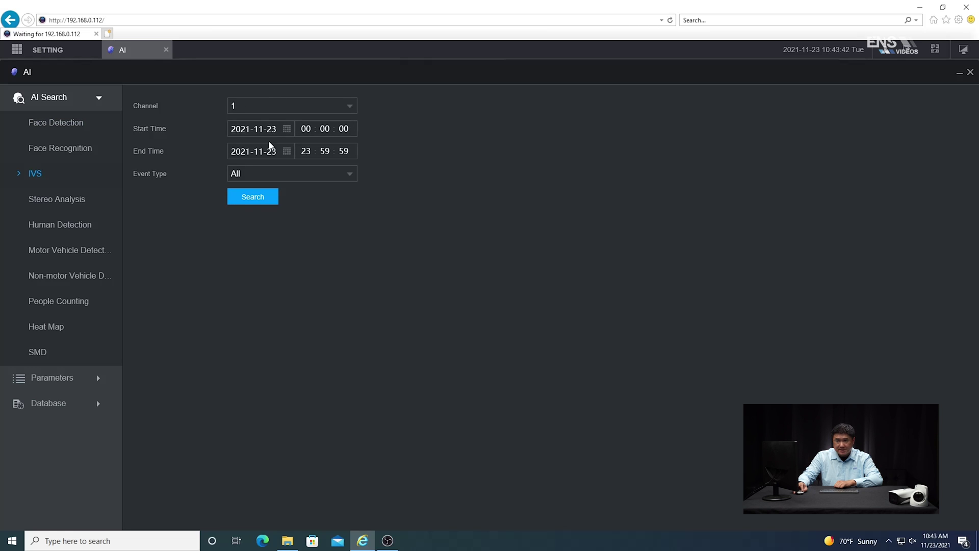
left_click(264, 177)
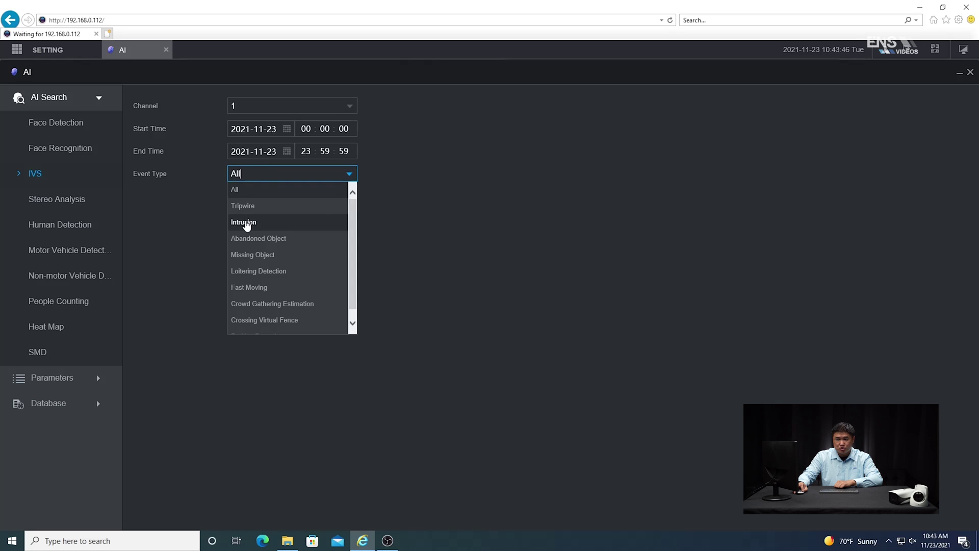
left_click(247, 221)
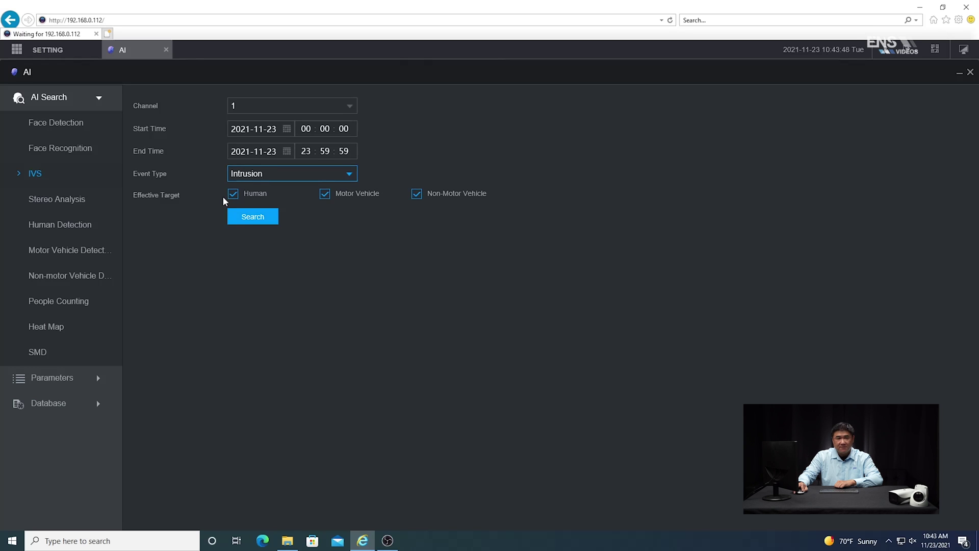
left_click(248, 222)
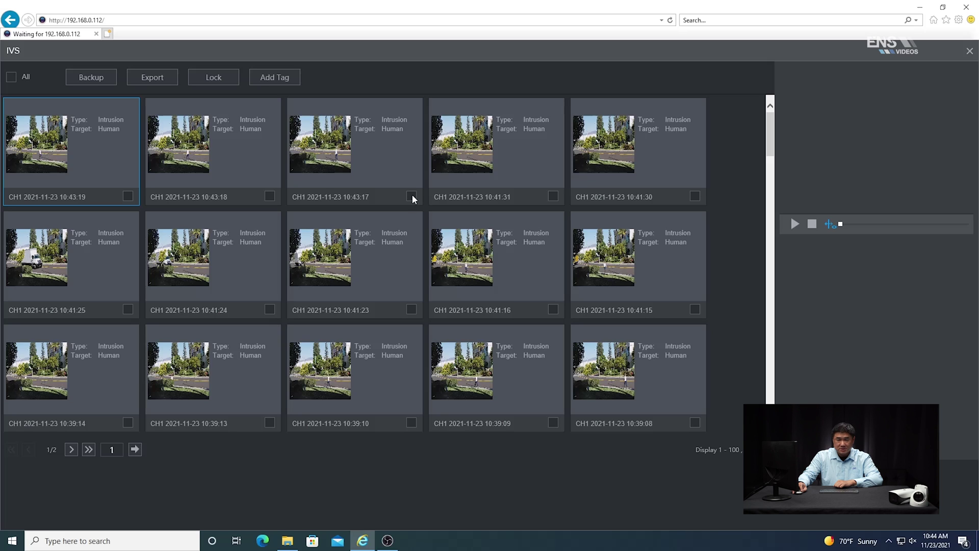
Select the 10:43:17 intrusion result card and play its video in the right panel.
left_click(411, 197)
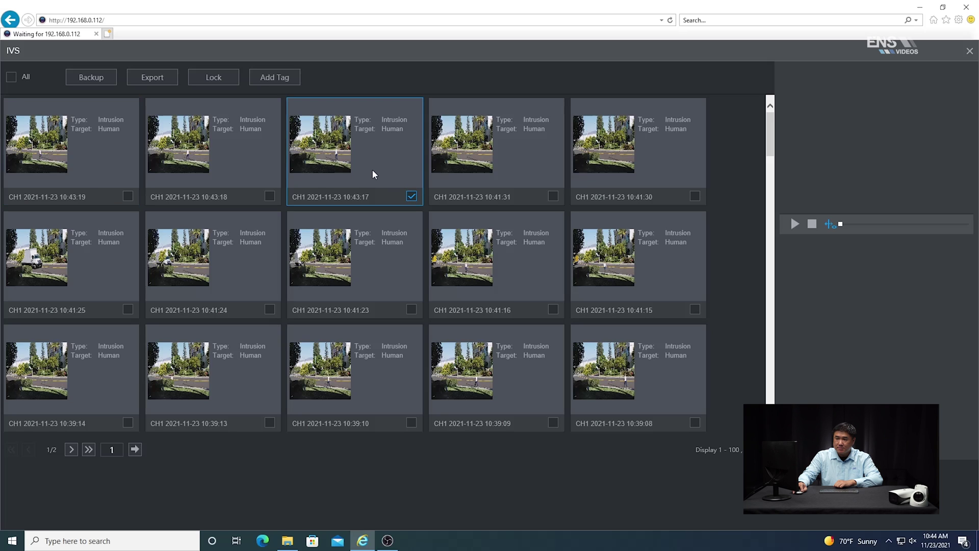
left_click(795, 224)
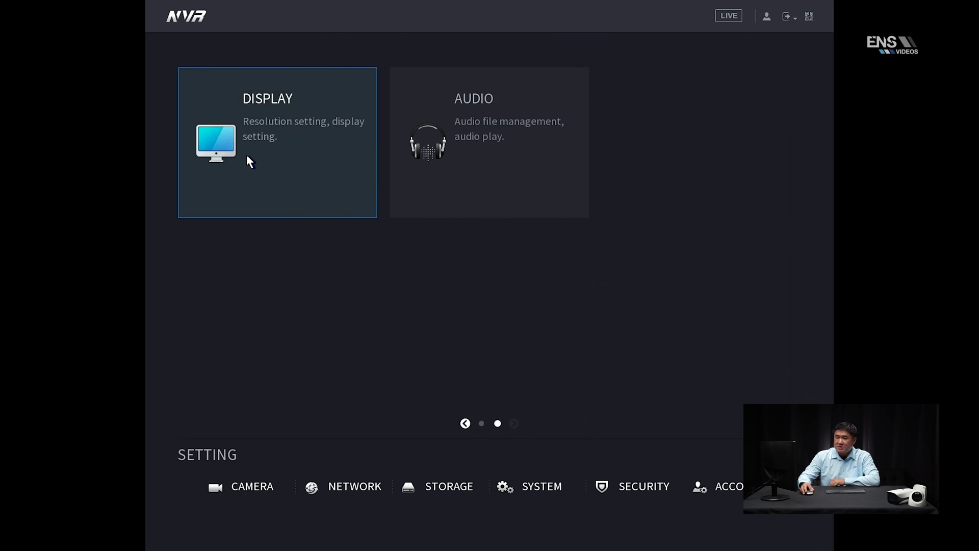
Confirm the AI Rule overlay is enabled in Display settings, apply, and return to the main menu.
left_click(246, 154)
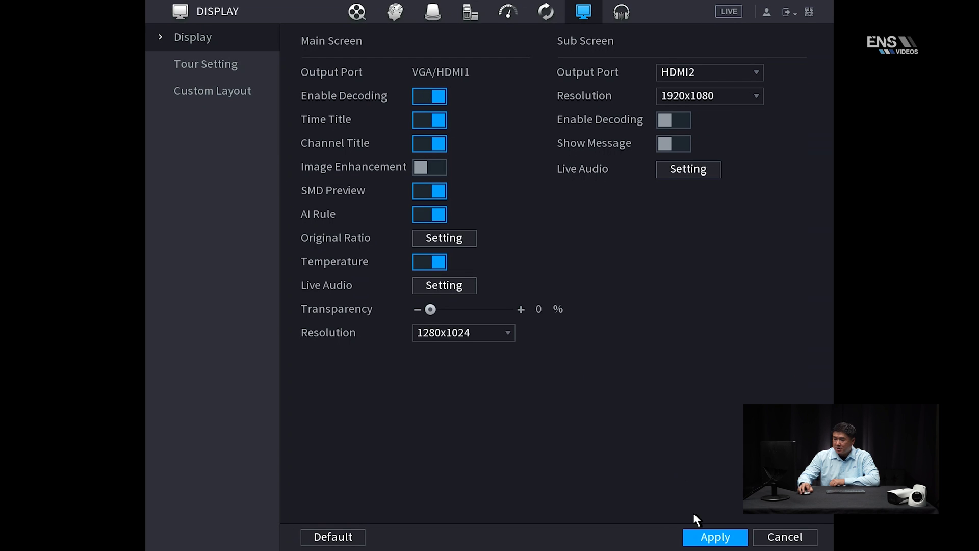
left_click(705, 537)
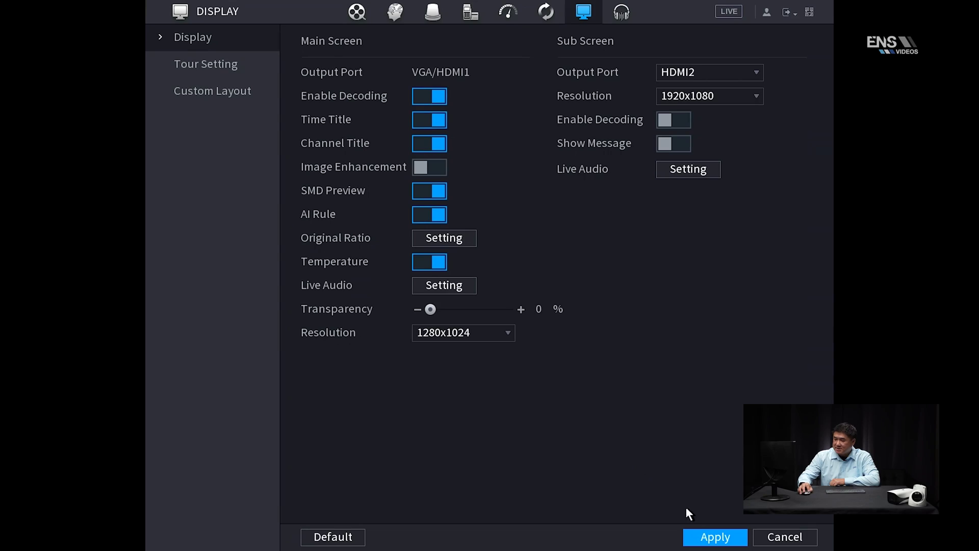
left_click(719, 537)
right_click(662, 485)
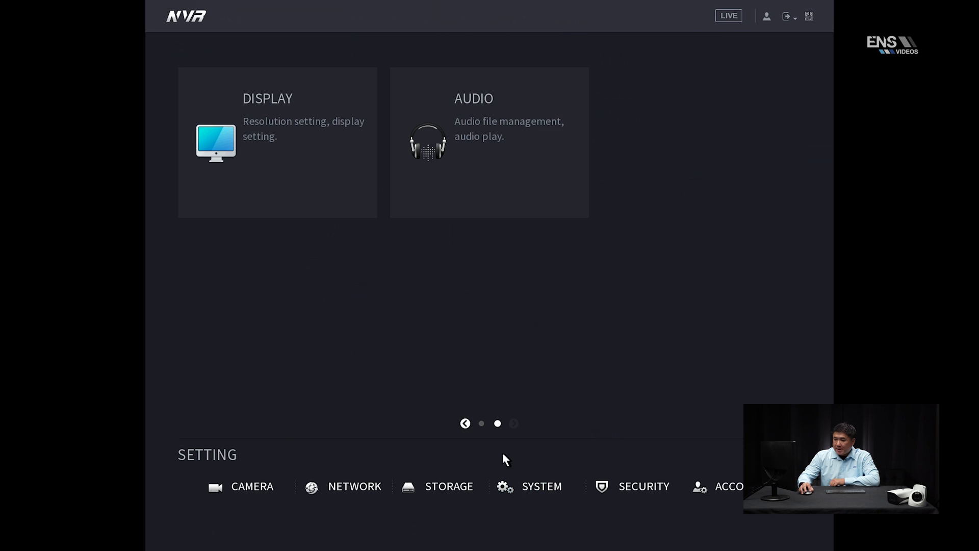
Apply the IVS smart plan for channel D1 under AI > Smart Plan, then open the IVS rules page.
left_click(465, 423)
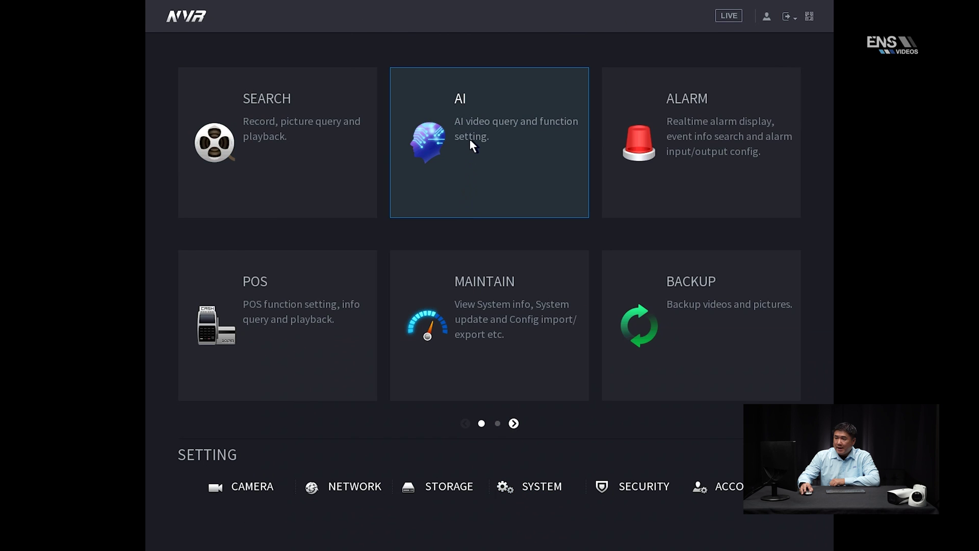
left_click(472, 145)
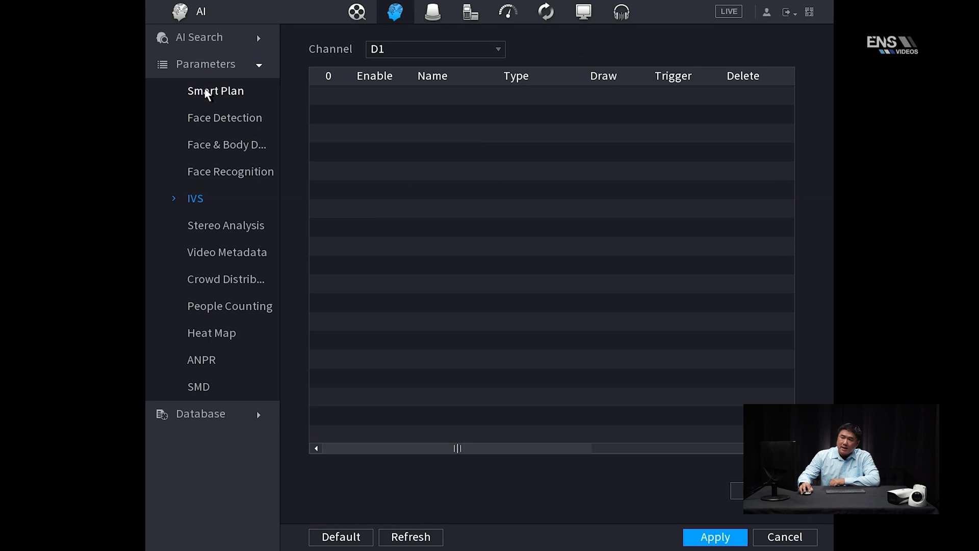
left_click(206, 92)
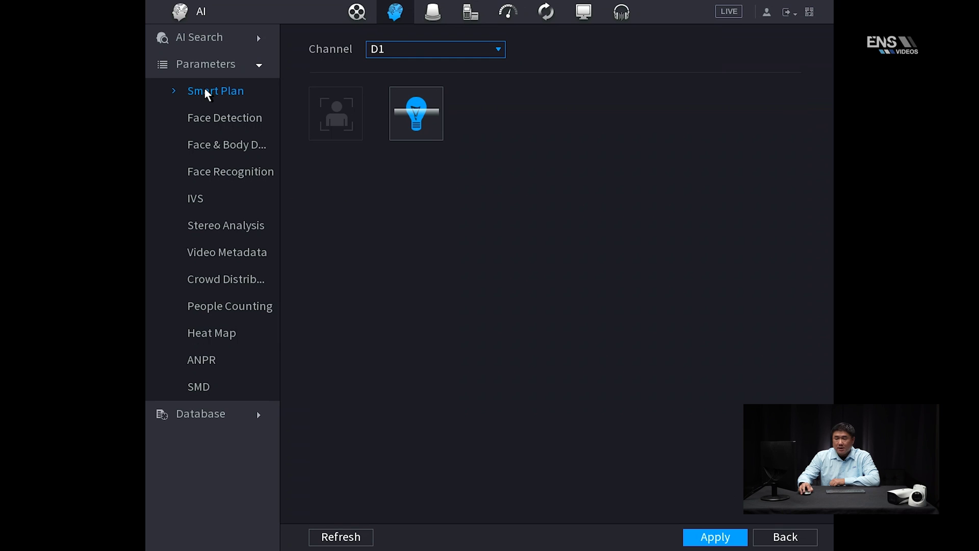
left_click(429, 51)
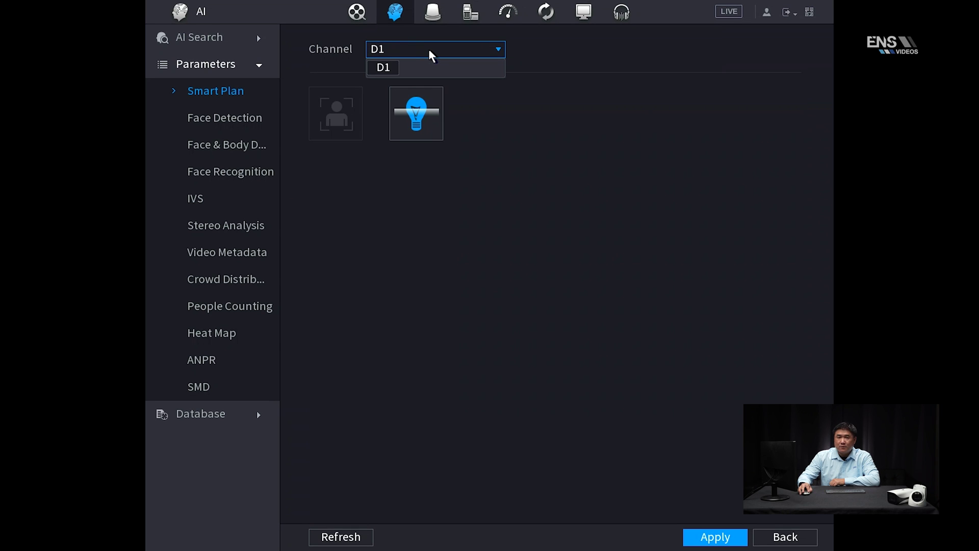
left_click(529, 122)
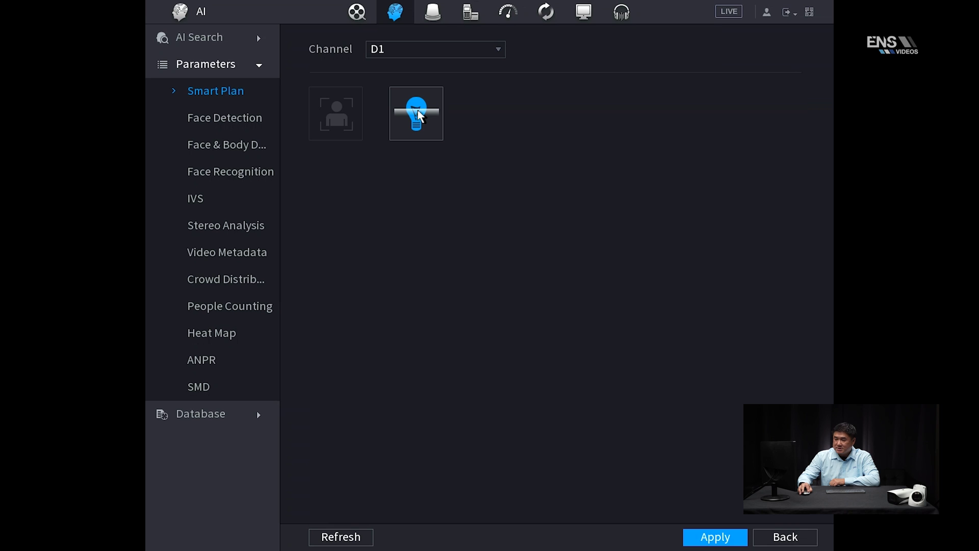
left_click(709, 540)
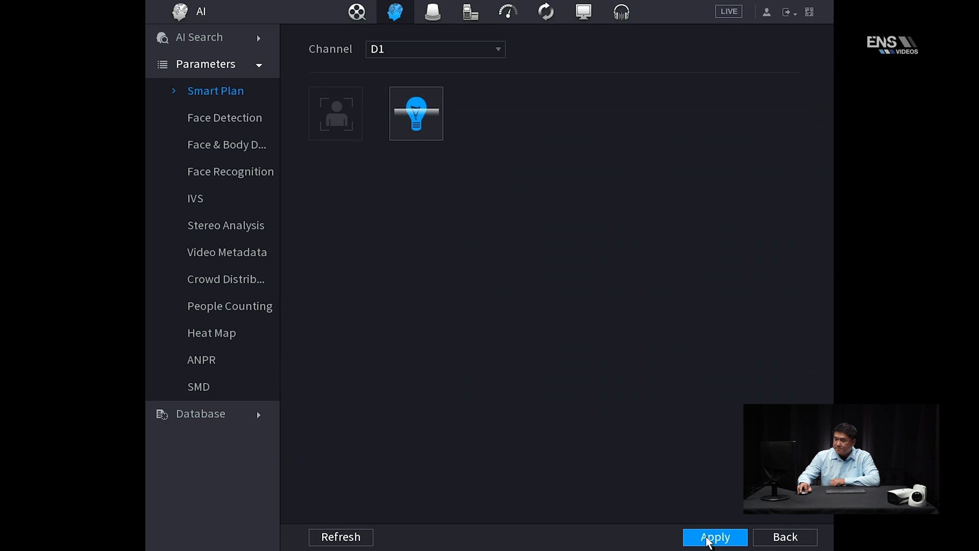
left_click(205, 199)
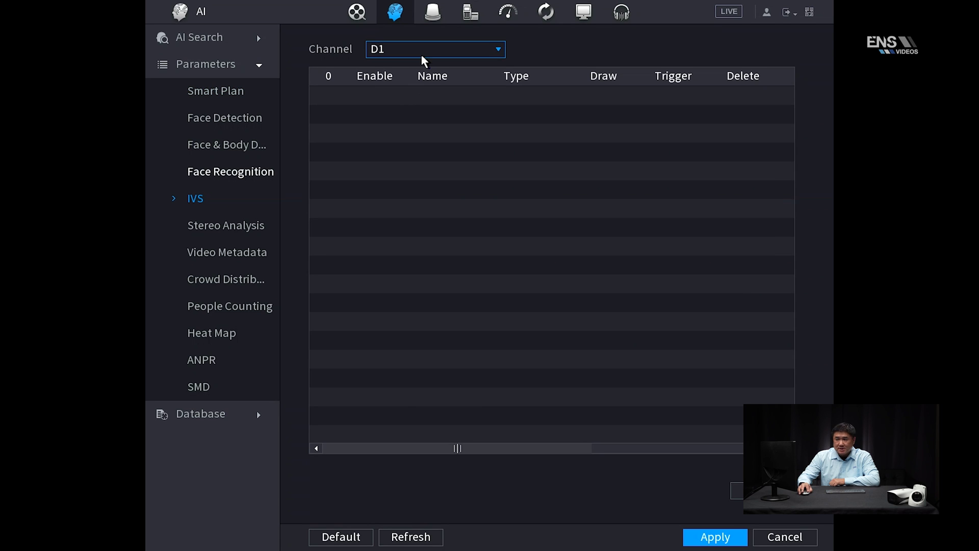
Add Rule1 as an Intrusion rule triggering on Appear and Cross, with direction Both.
left_click(738, 490)
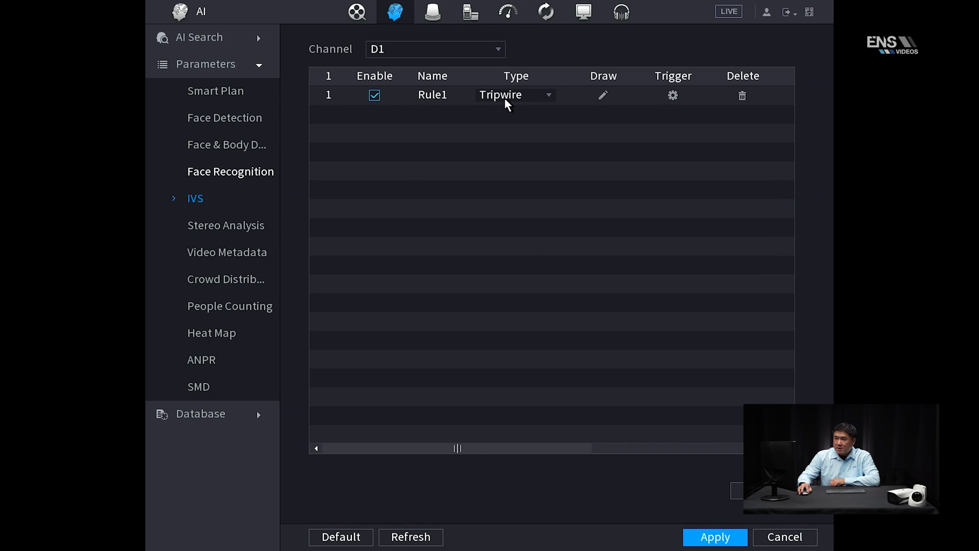
left_click(525, 97)
left_click(512, 127)
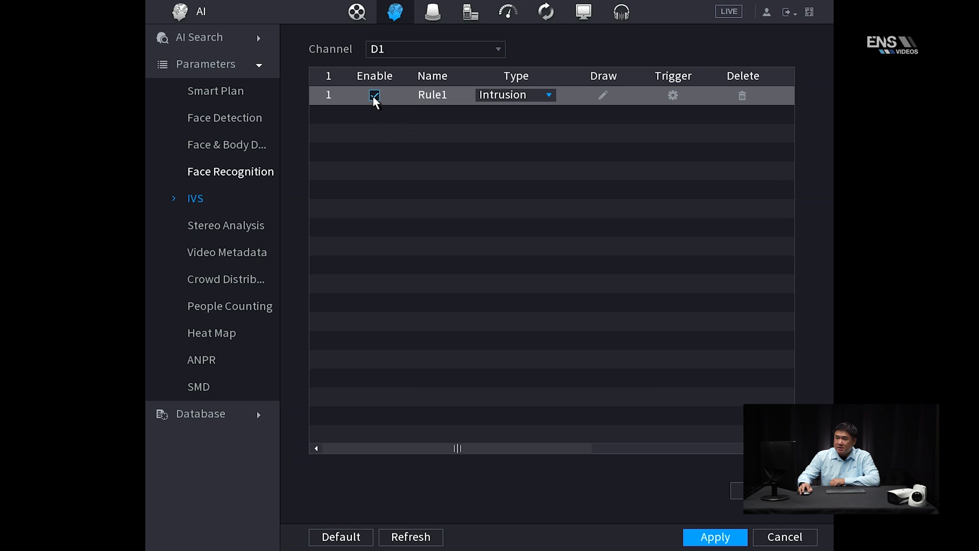
left_click(604, 97)
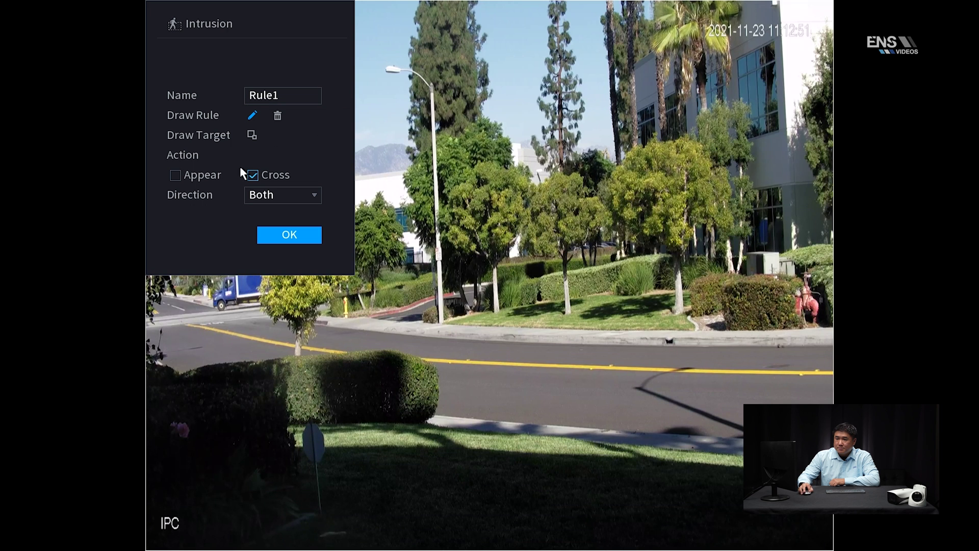
left_click(175, 175)
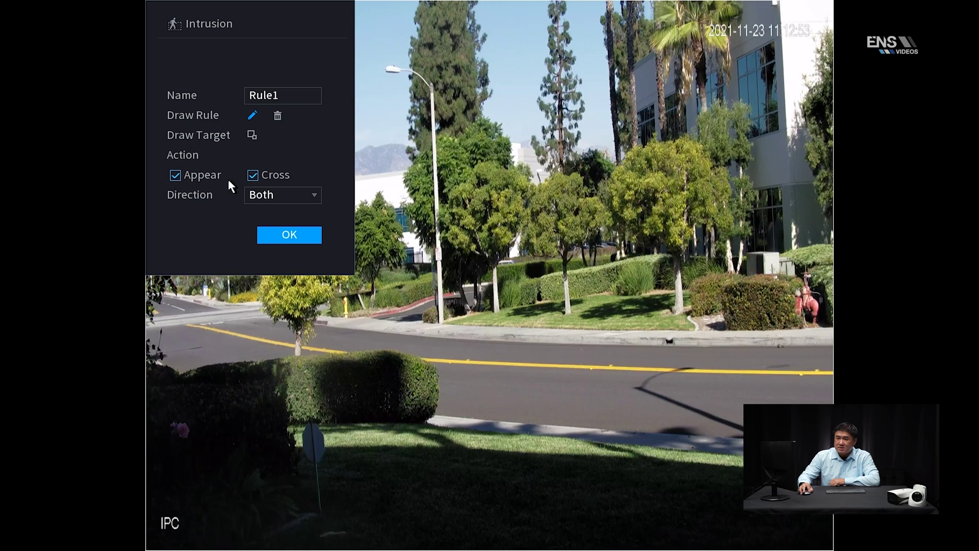
left_click(275, 196)
left_click(276, 196)
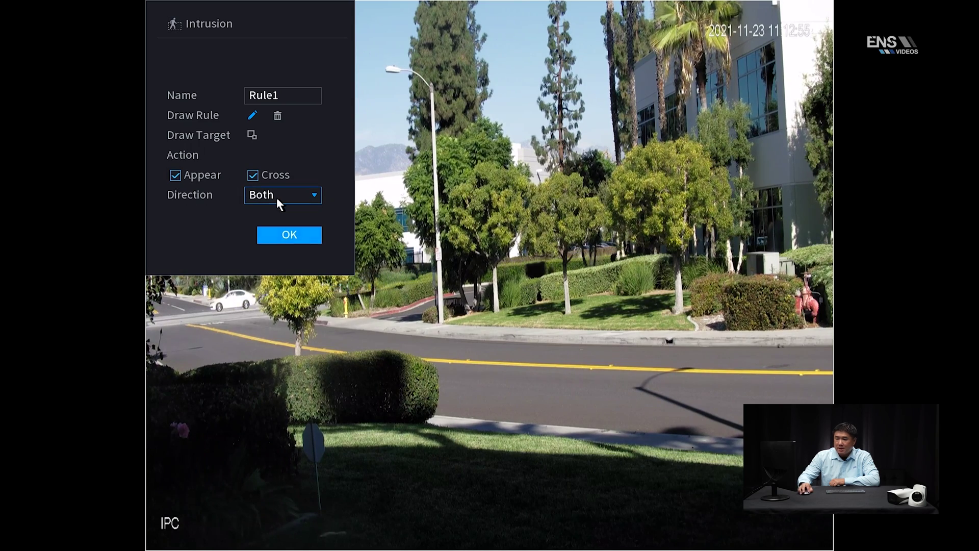
Draw Rule1's intrusion area as a polygon across the road and confirm the rule.
left_click(462, 351)
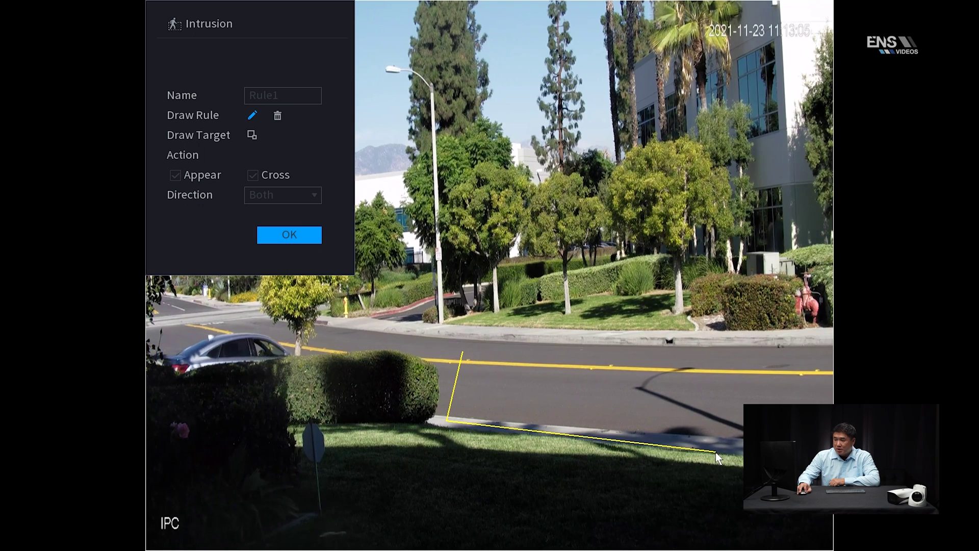
left_click(765, 456)
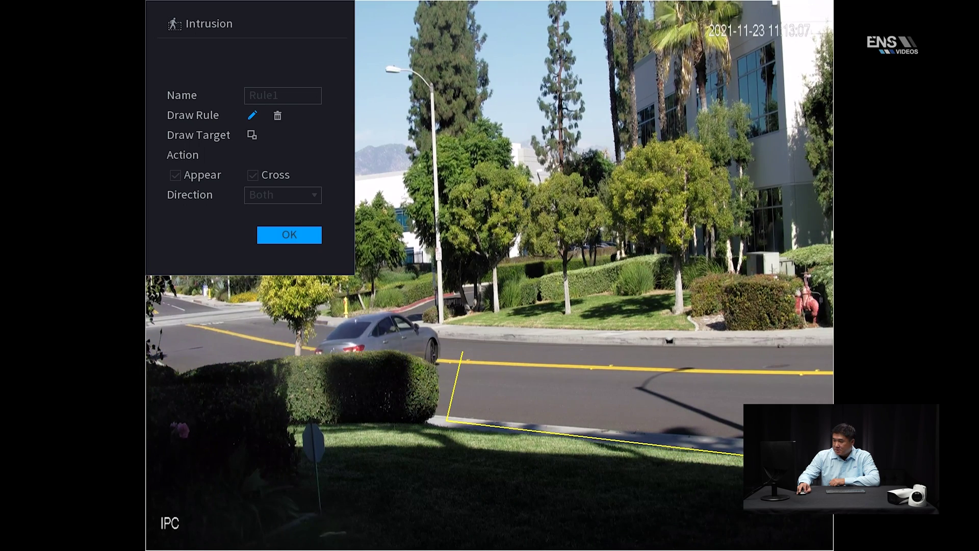
left_click(793, 395)
left_click(461, 351)
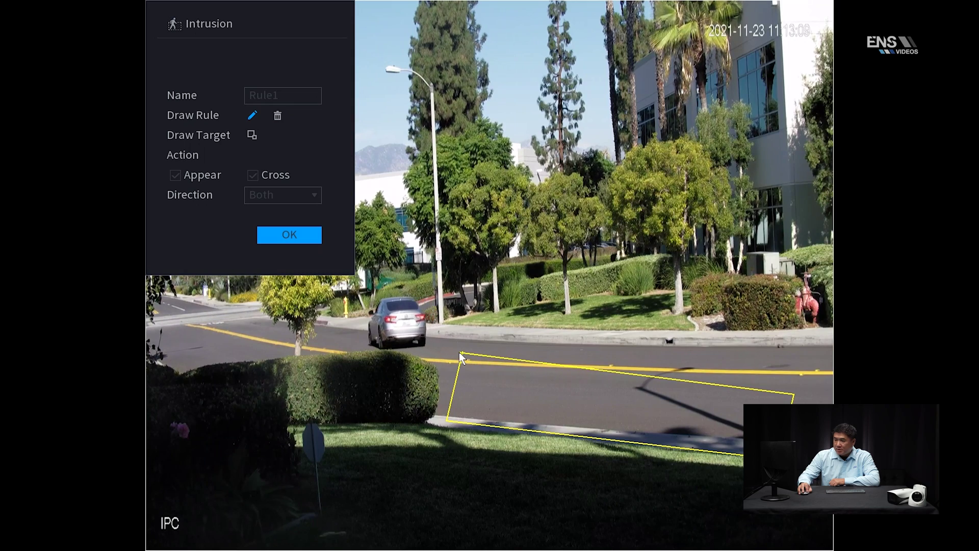
right_click(461, 351)
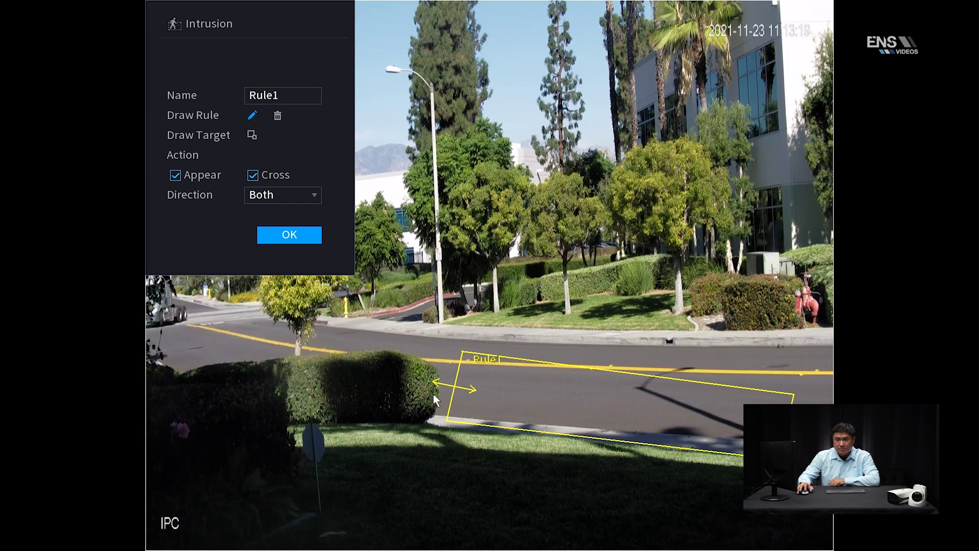
left_click(298, 235)
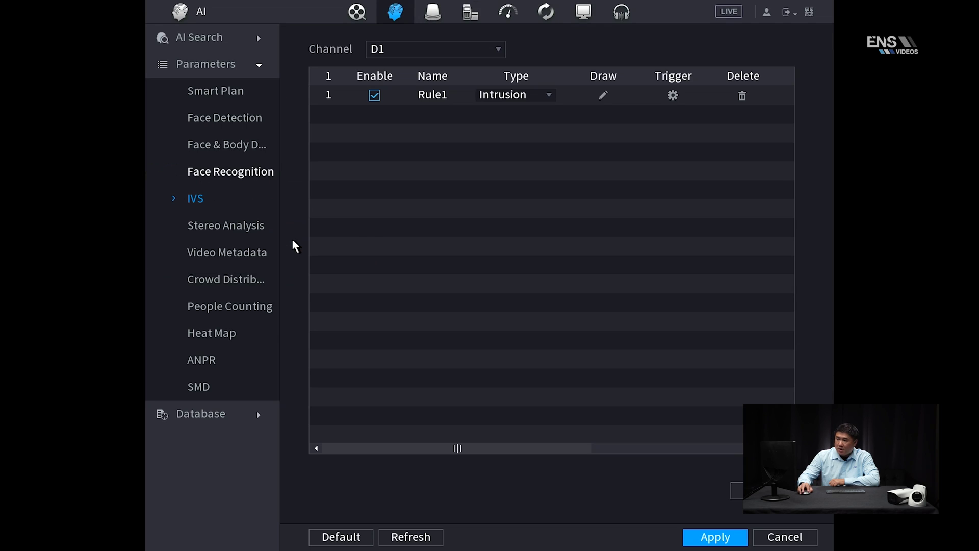
Give Rule1's triggers an all-week schedule with channel recording and logging, then apply the IVS rules.
left_click(673, 95)
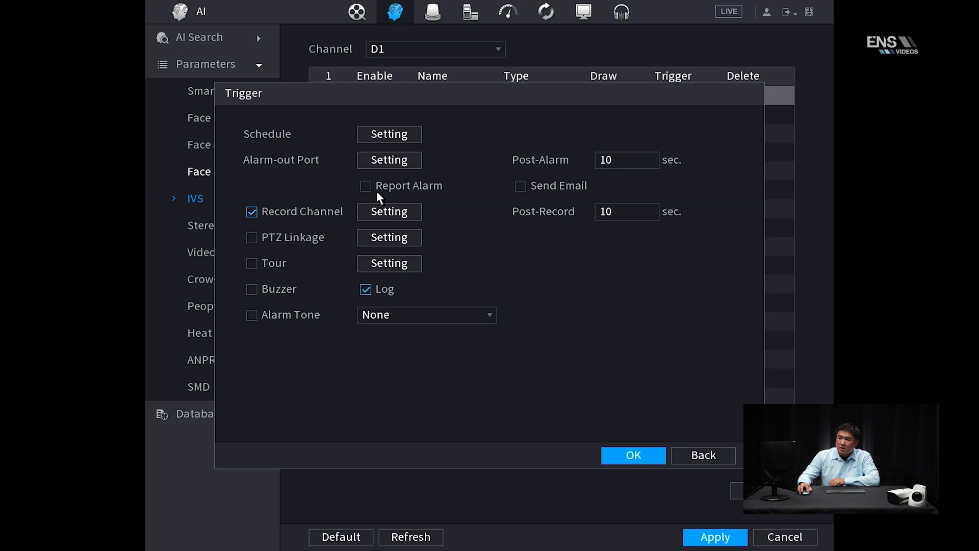
left_click(394, 135)
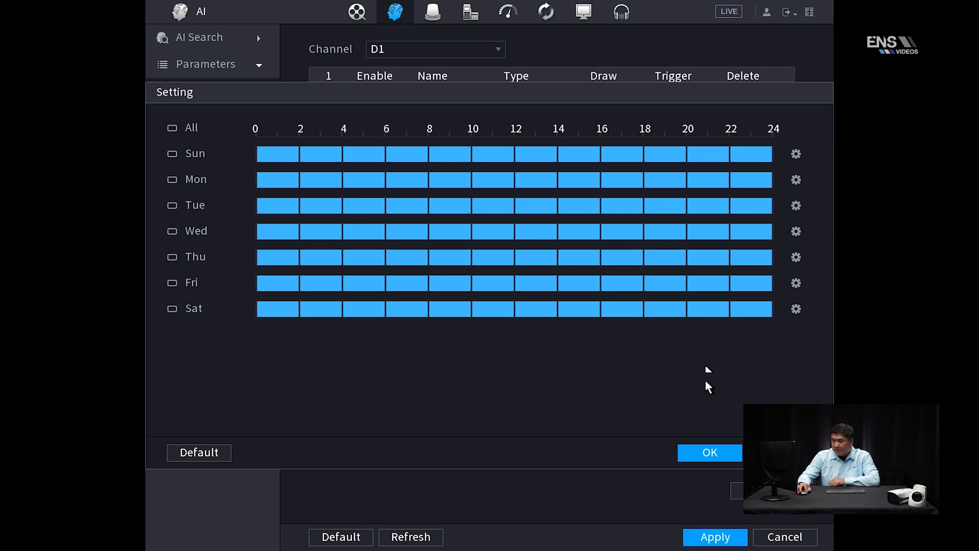
left_click(709, 452)
left_click(633, 456)
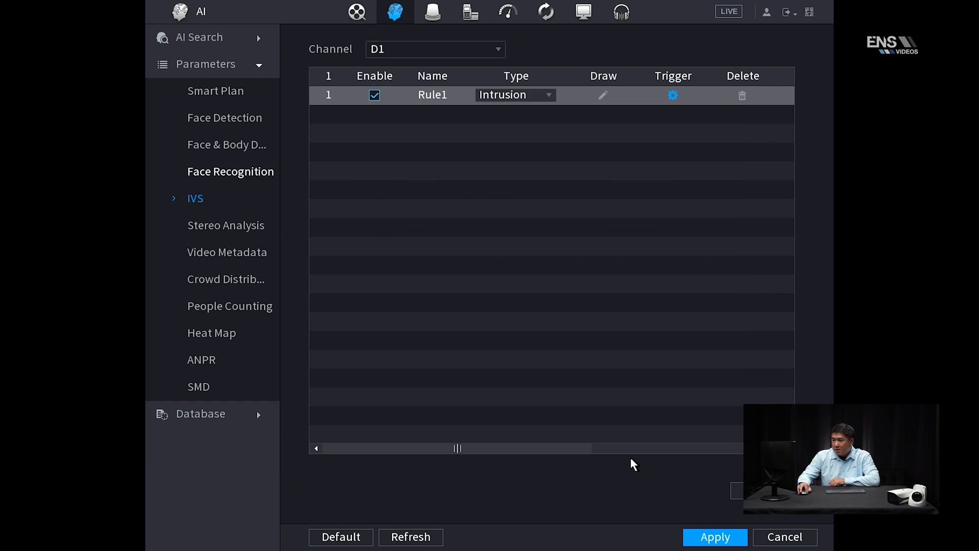
left_click(715, 537)
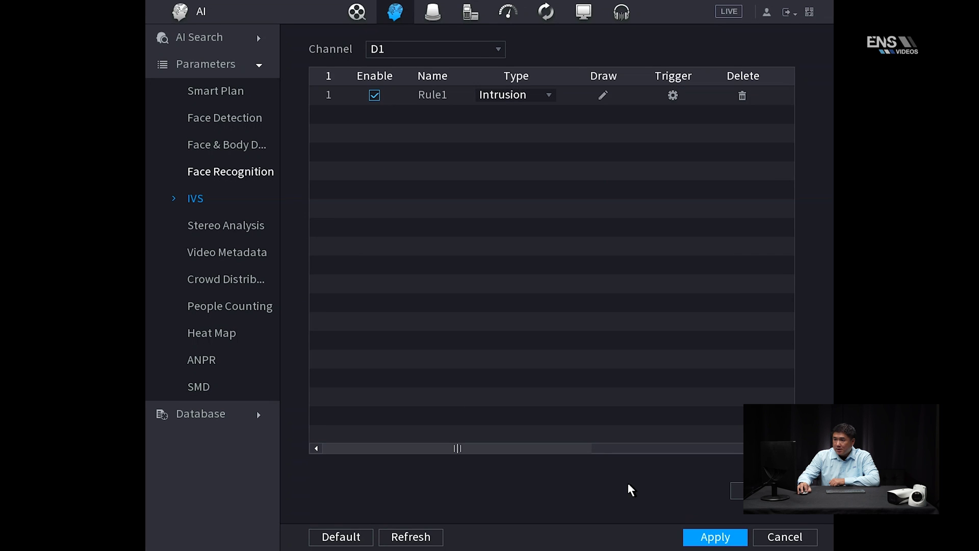
right_click(629, 489)
Add Intelligent recording to D1's Sunday schedule, copy it to all days, and return to live view.
left_click(449, 482)
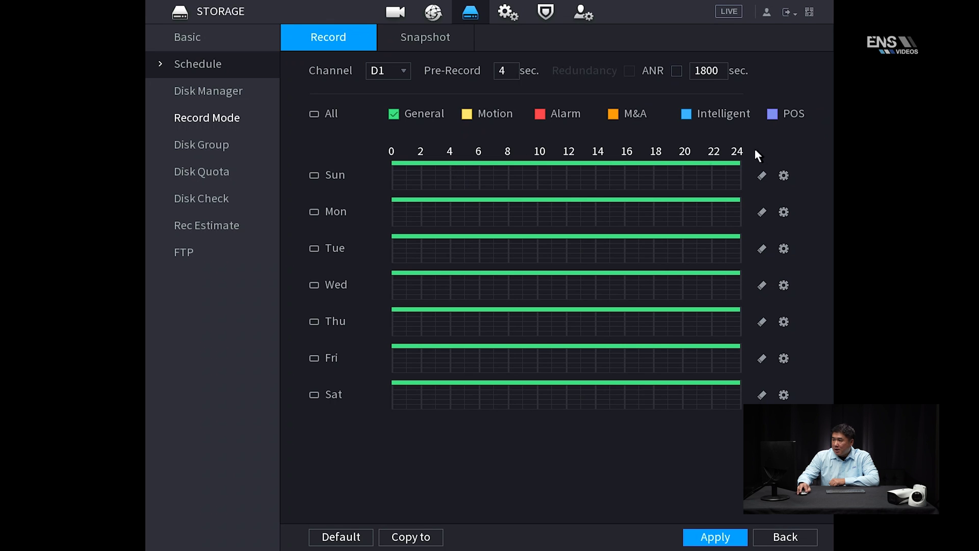
left_click(783, 177)
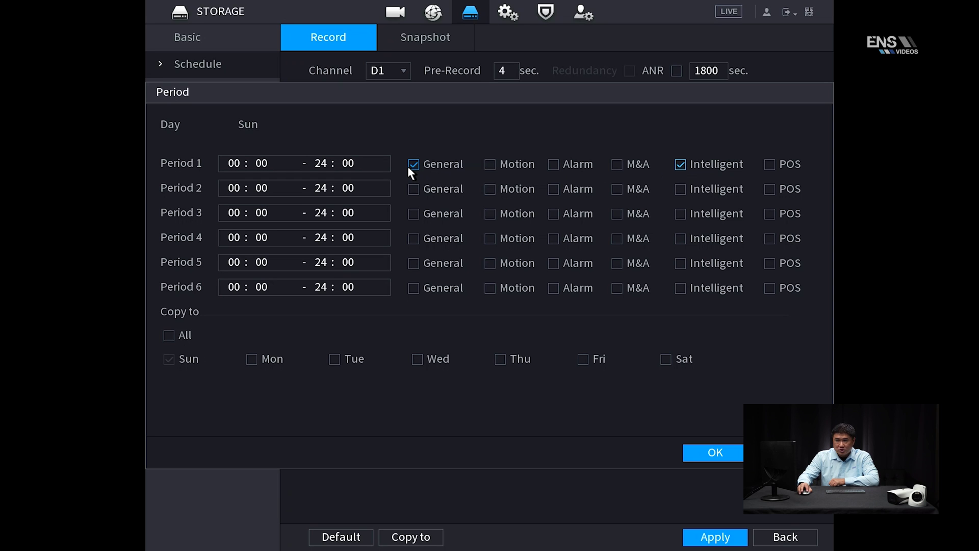
left_click(168, 335)
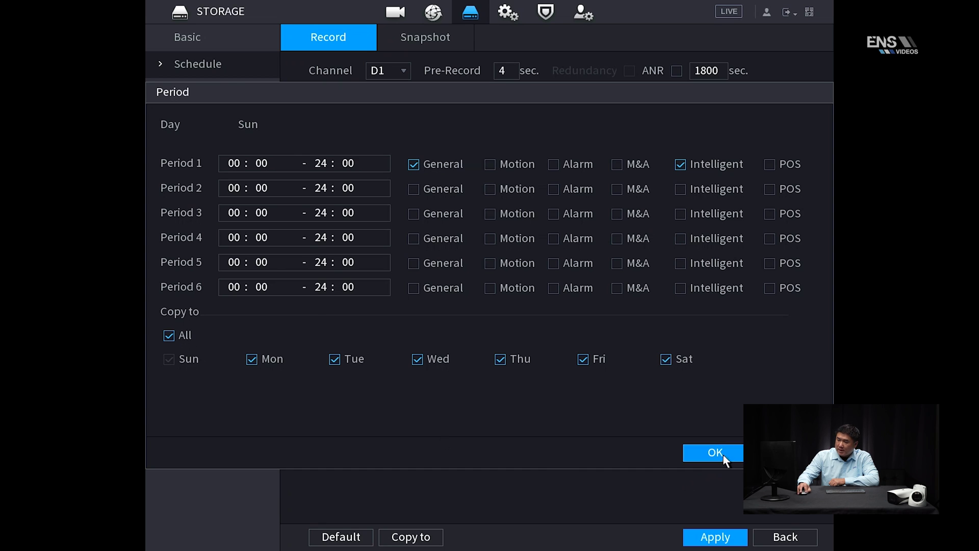
left_click(722, 453)
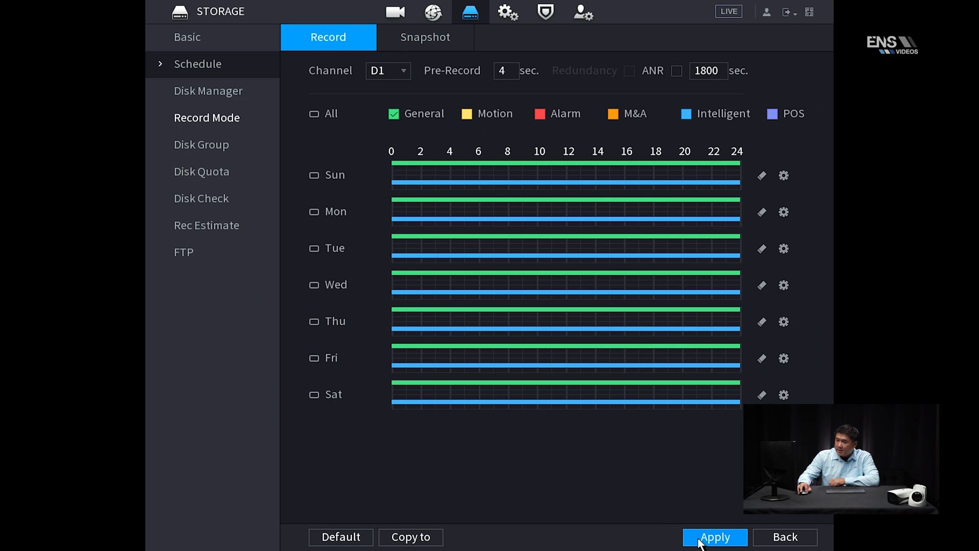
right_click(556, 460)
right_click(412, 345)
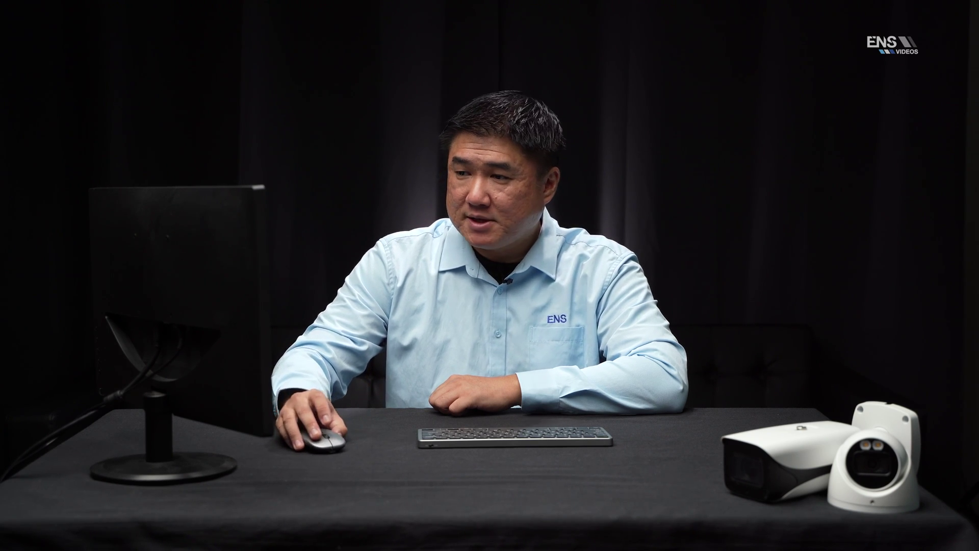
Right-click the live camera view to bring up the Main Menu.
right_click(464, 224)
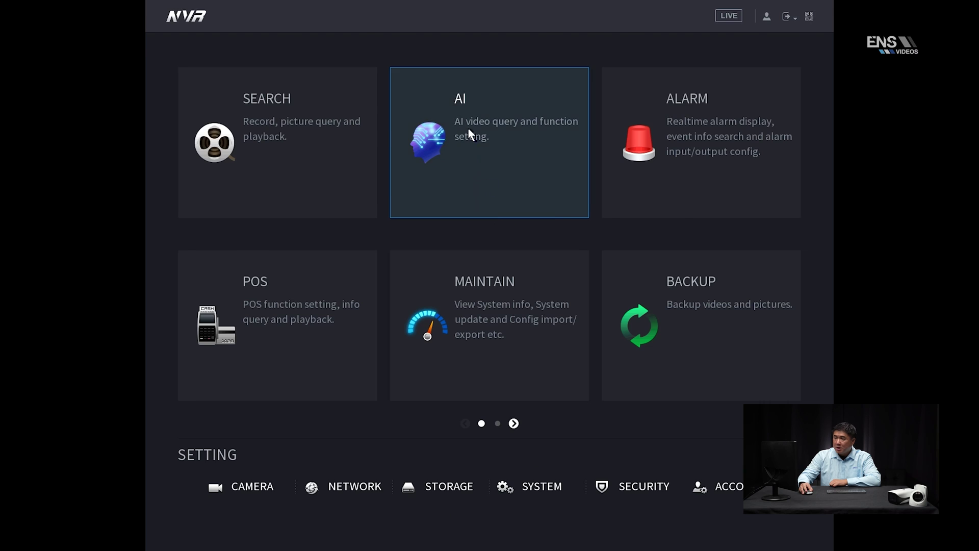
Search D1's IVS events for Intrusion on 2021-11-23 with human and vehicle targets.
left_click(466, 130)
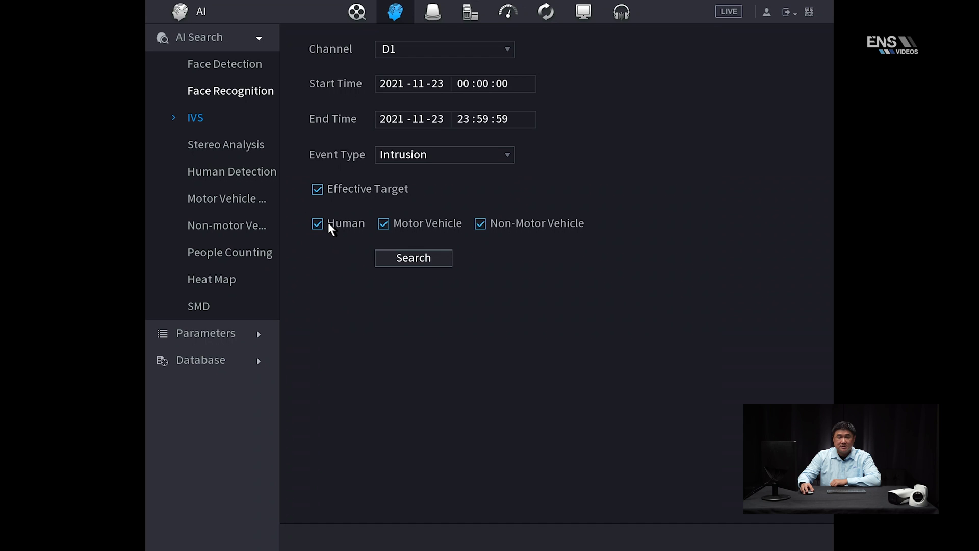
left_click(426, 157)
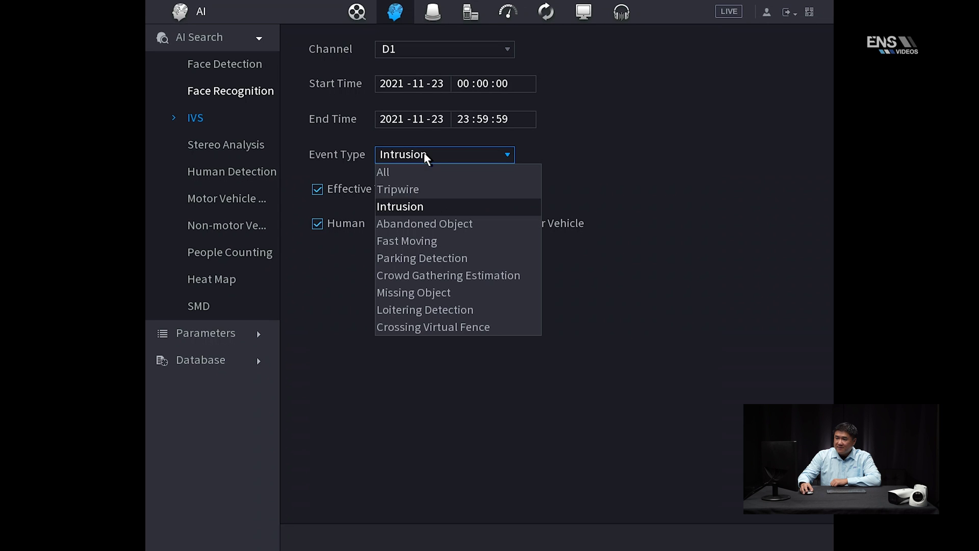
left_click(409, 208)
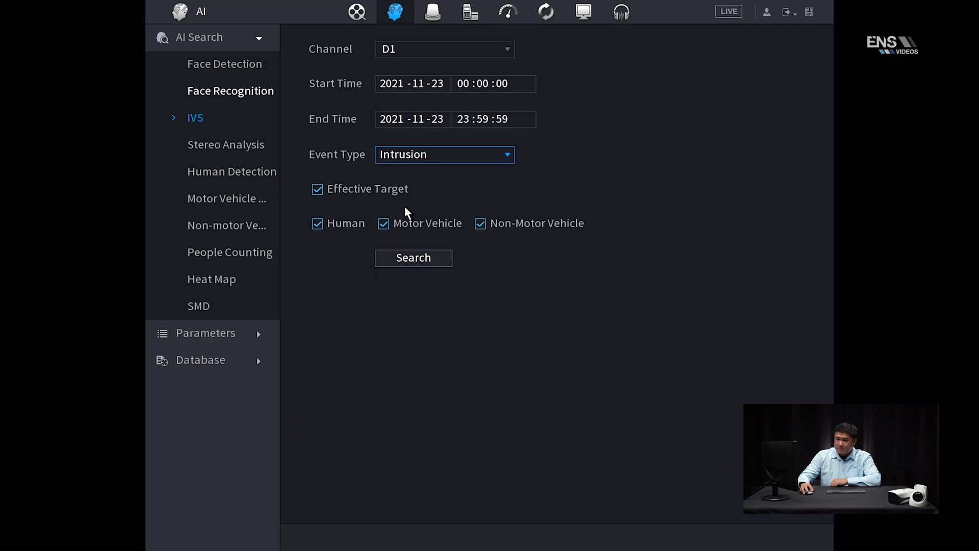
left_click(410, 259)
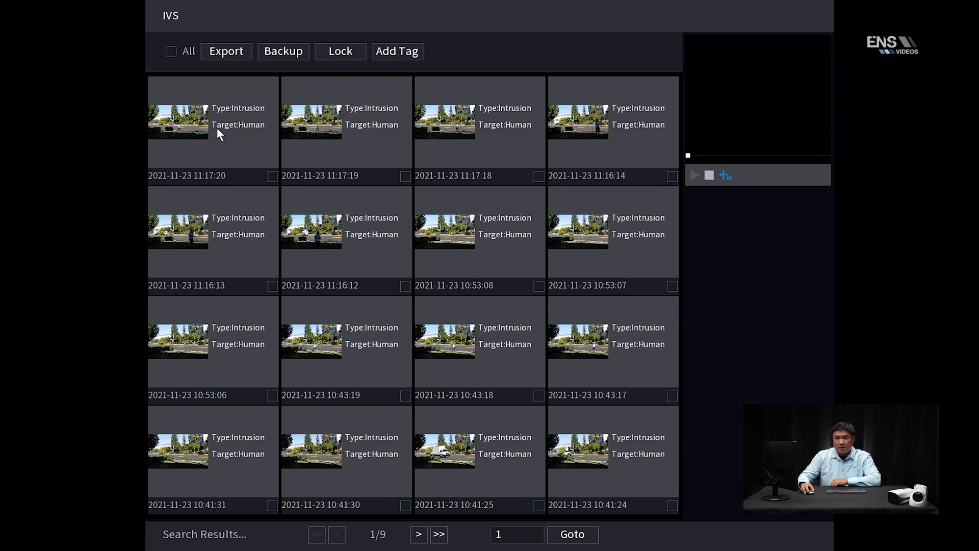
Mark the 11:17:20 intrusion result and play its clip in the preview pane.
left_click(272, 176)
left_click(237, 144)
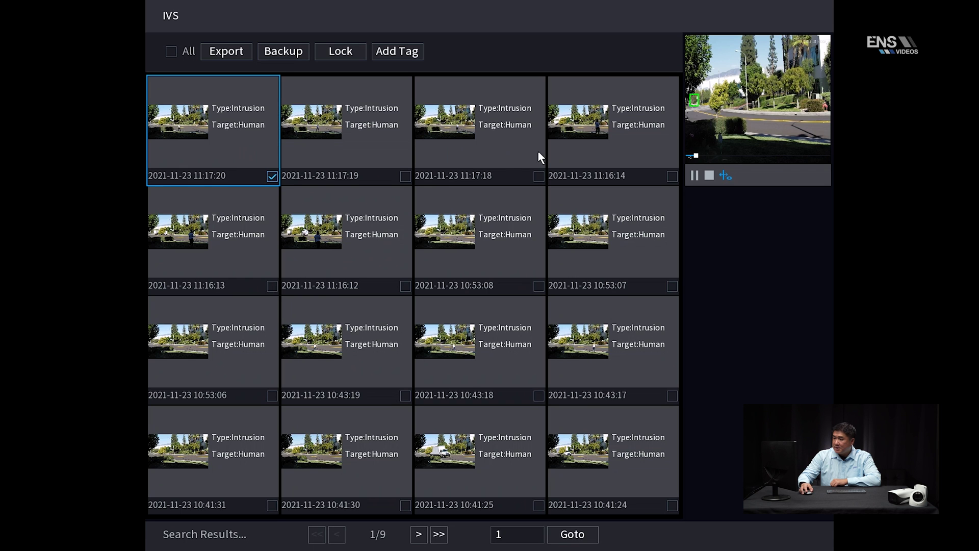